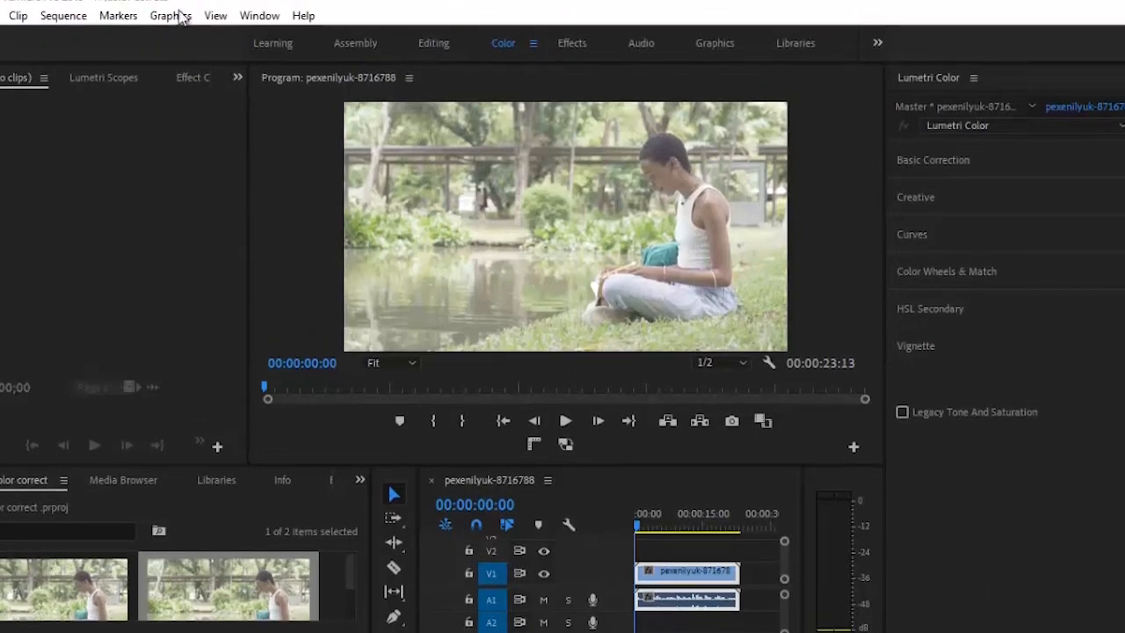
- Display the Lumetri Scopes and add the Vectorscope YUV alongside the RGB waveform
{"action": "left_click", "coordinate": [252, 19]}
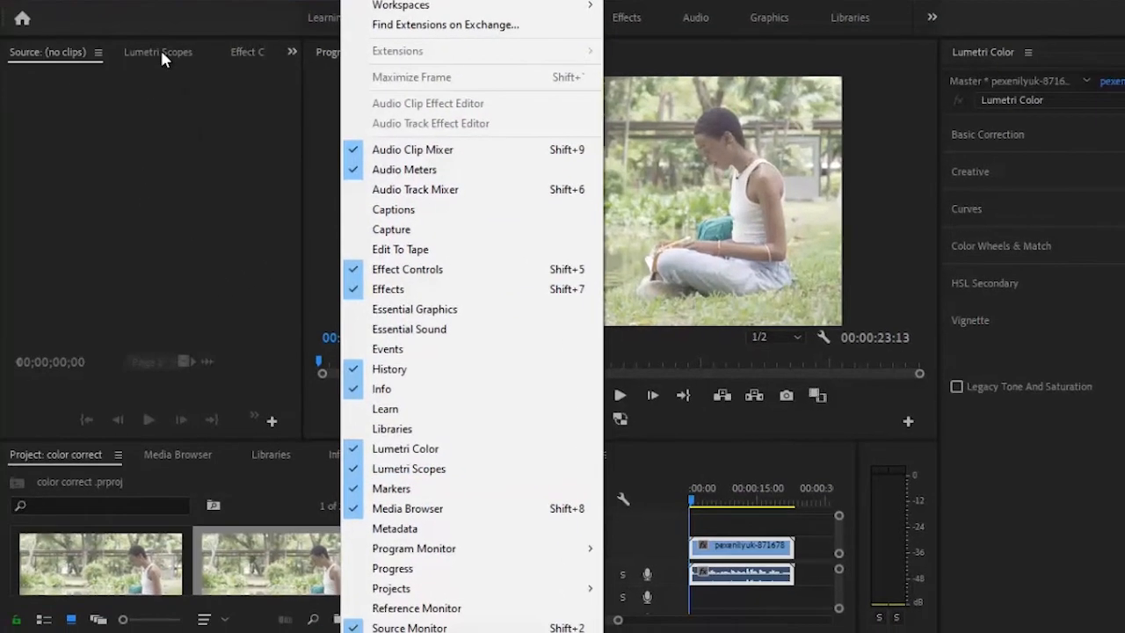
{"action": "left_click", "coordinate": [161, 53]}
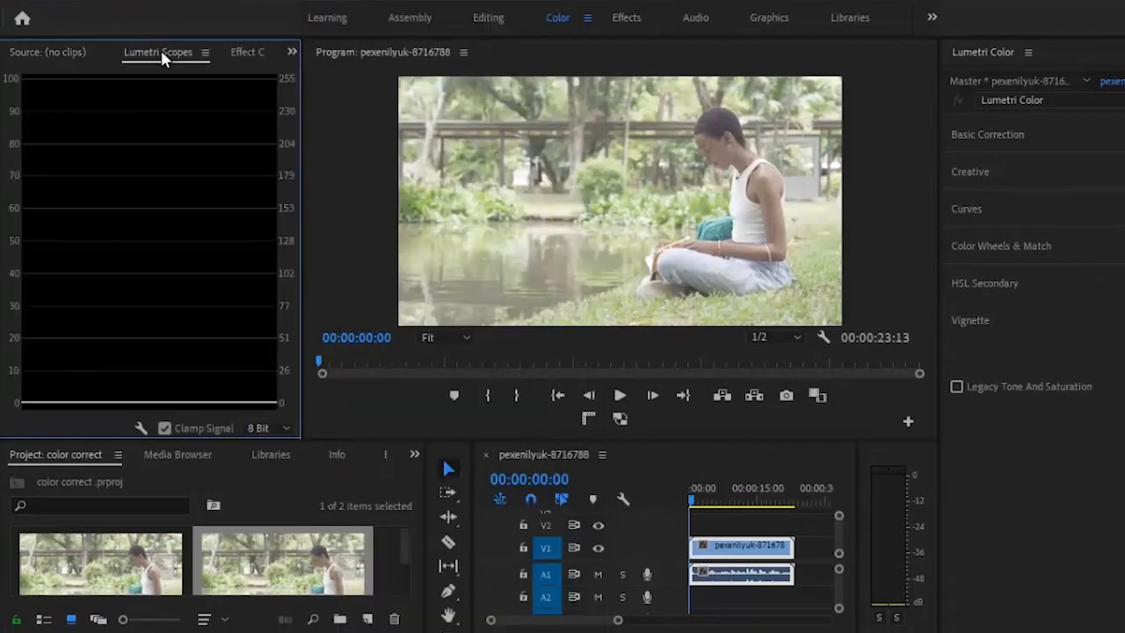
{"action": "right_click", "coordinate": [185, 165]}
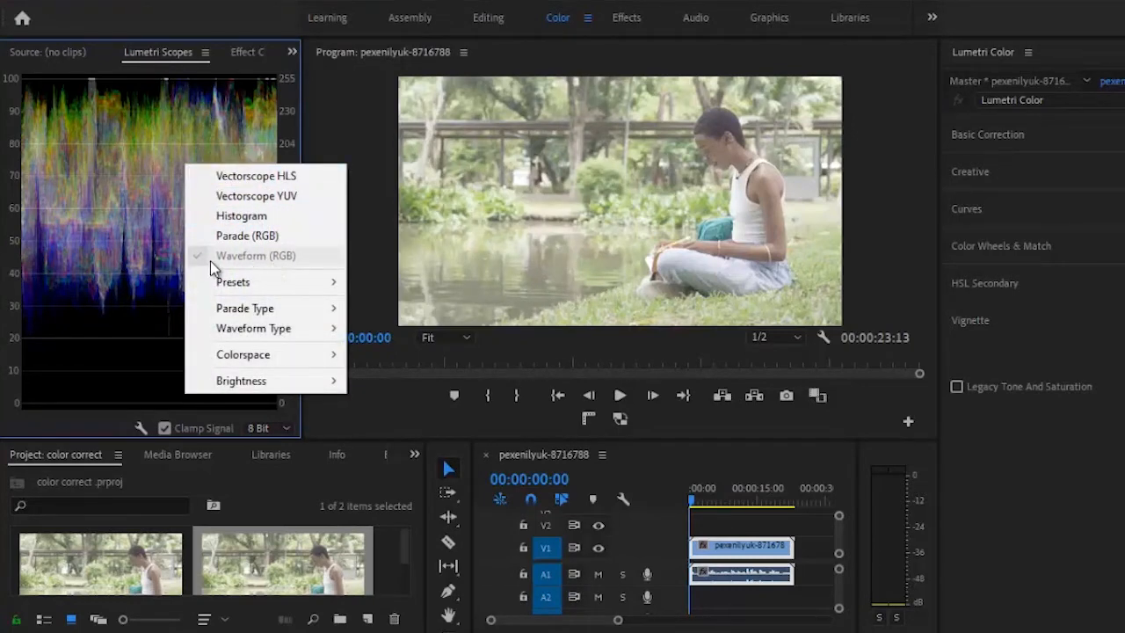
{"action": "left_click", "coordinate": [248, 204]}
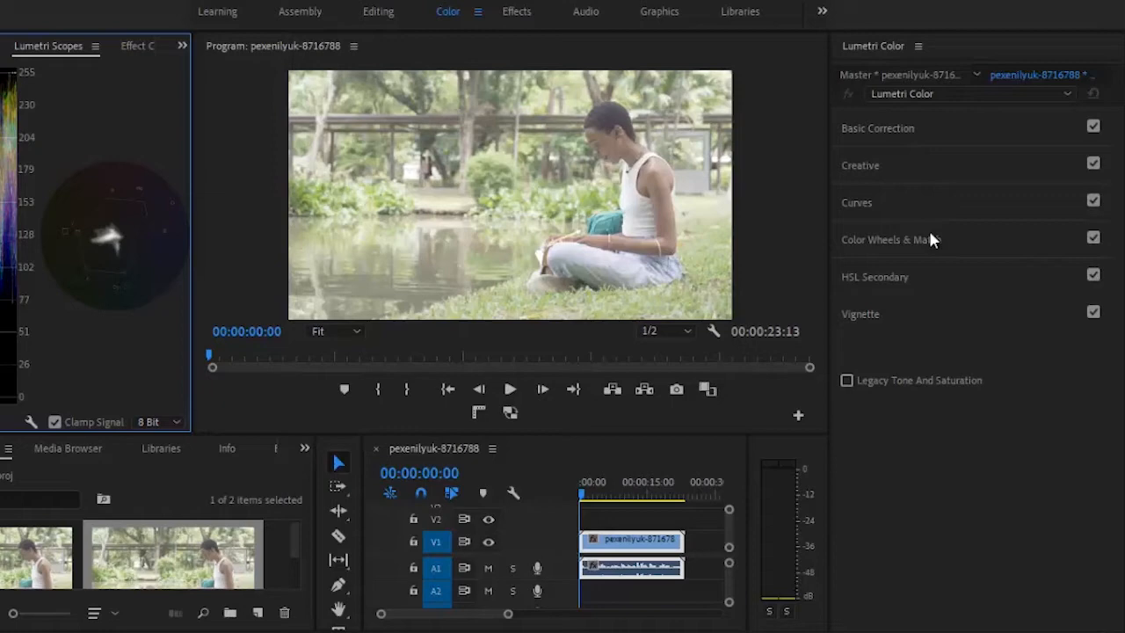
- Expand the Basic Correction and Curves sections of Lumetri Color and bring the RGB Curves graph into view
{"action": "left_click", "coordinate": [921, 129]}
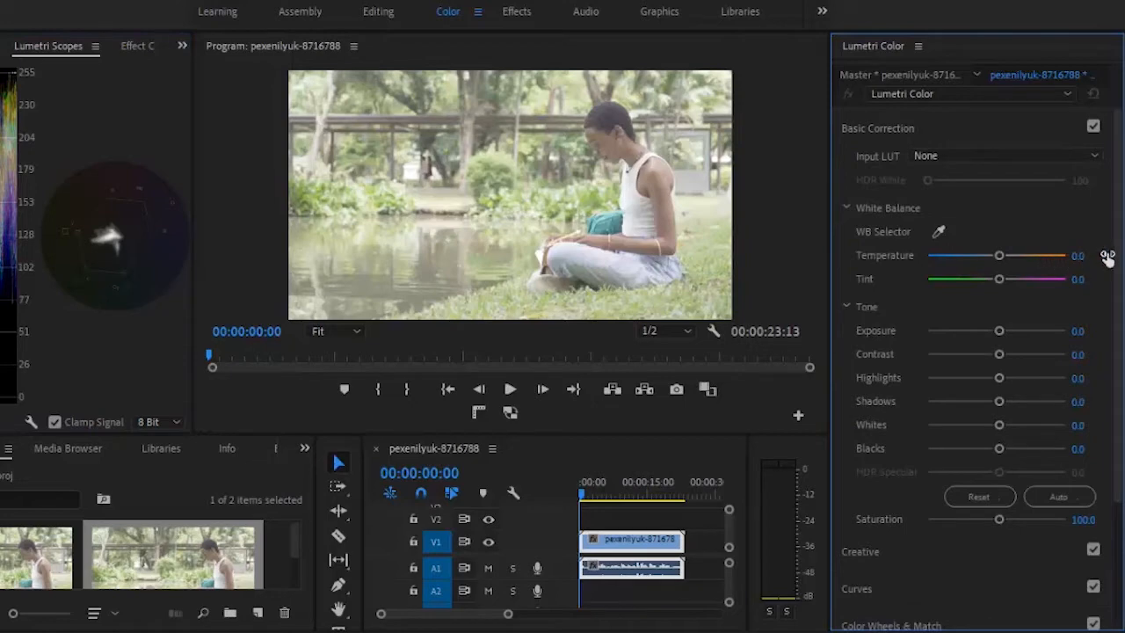
{"action": "left_click_drag", "start_coordinate": [1120, 273], "coordinate": [1121, 406]}
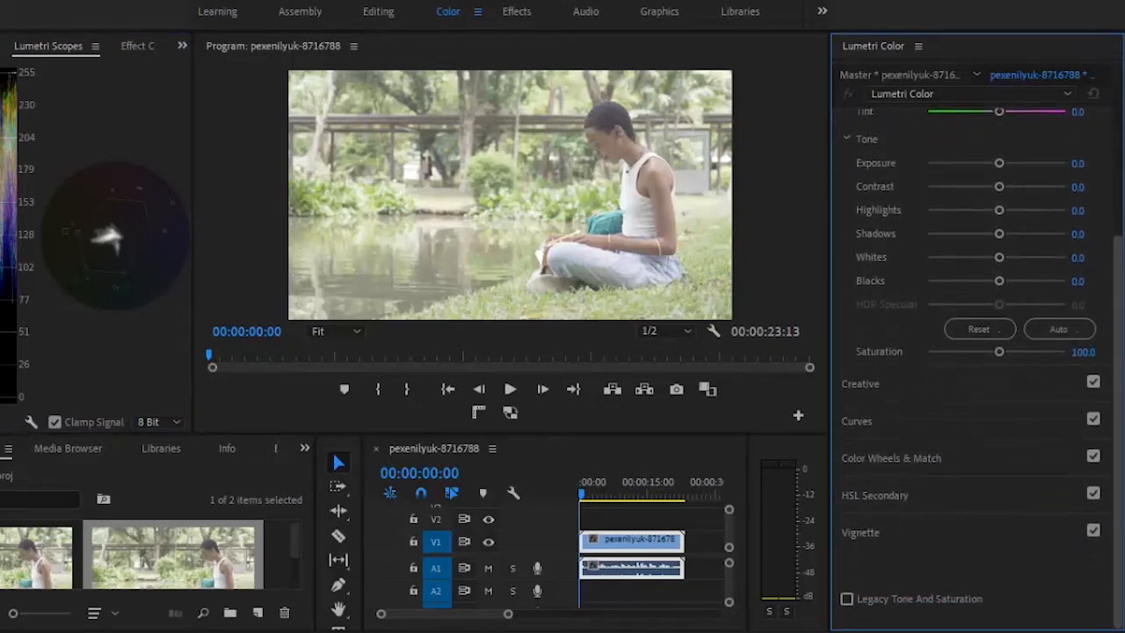
{"action": "left_click", "coordinate": [920, 426]}
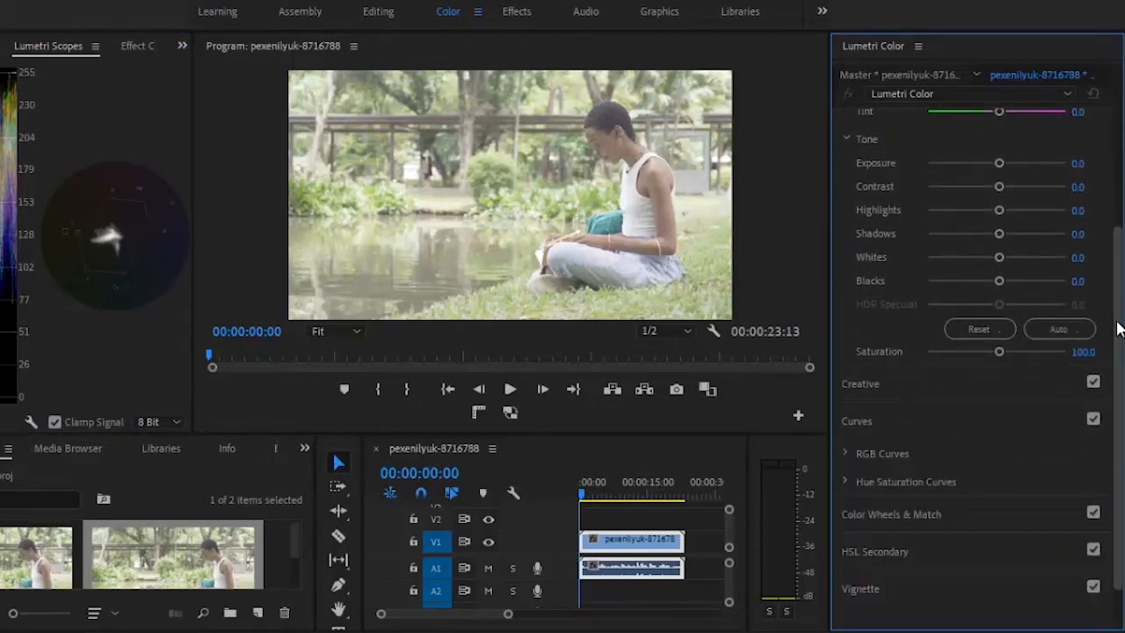
{"action": "left_click_drag", "start_coordinate": [1119, 330], "coordinate": [1115, 457]}
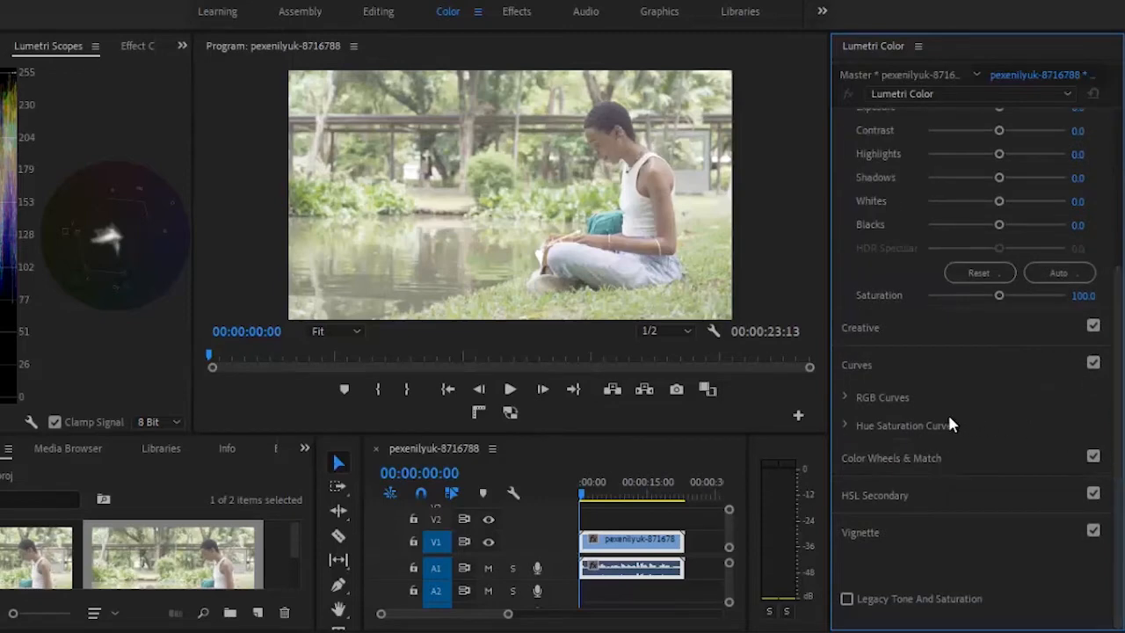
{"action": "left_click", "coordinate": [847, 397]}
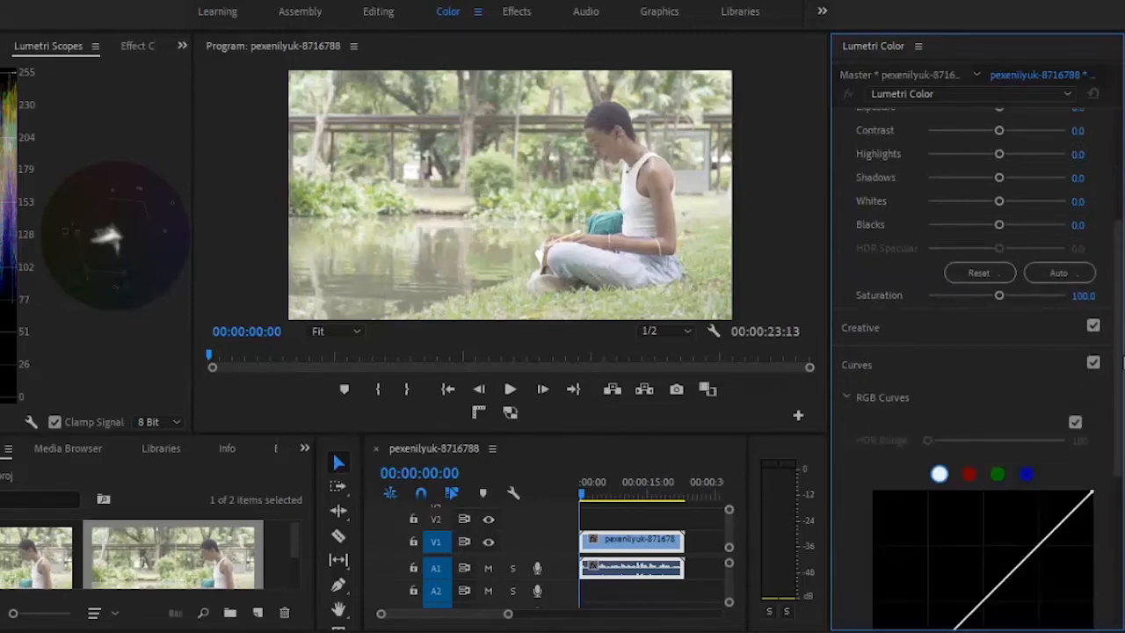
{"action": "left_click_drag", "start_coordinate": [1119, 360], "coordinate": [1120, 467]}
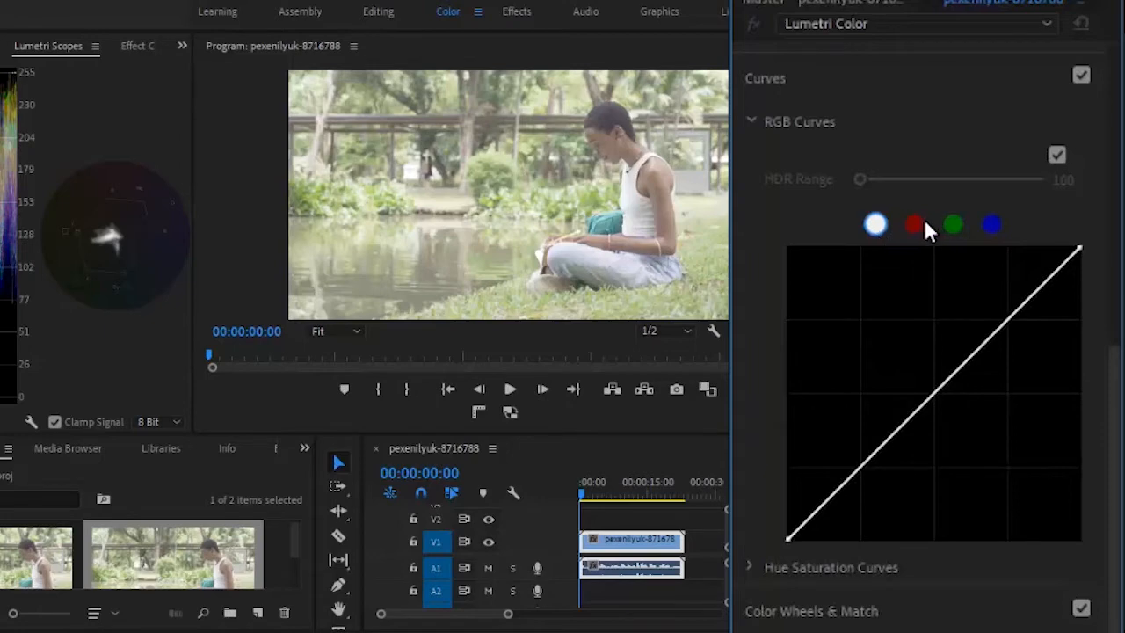
- Look through the green, blue and red curves, and add a control point slightly above the middle of the white RGB curve
{"action": "left_click", "coordinate": [952, 228]}
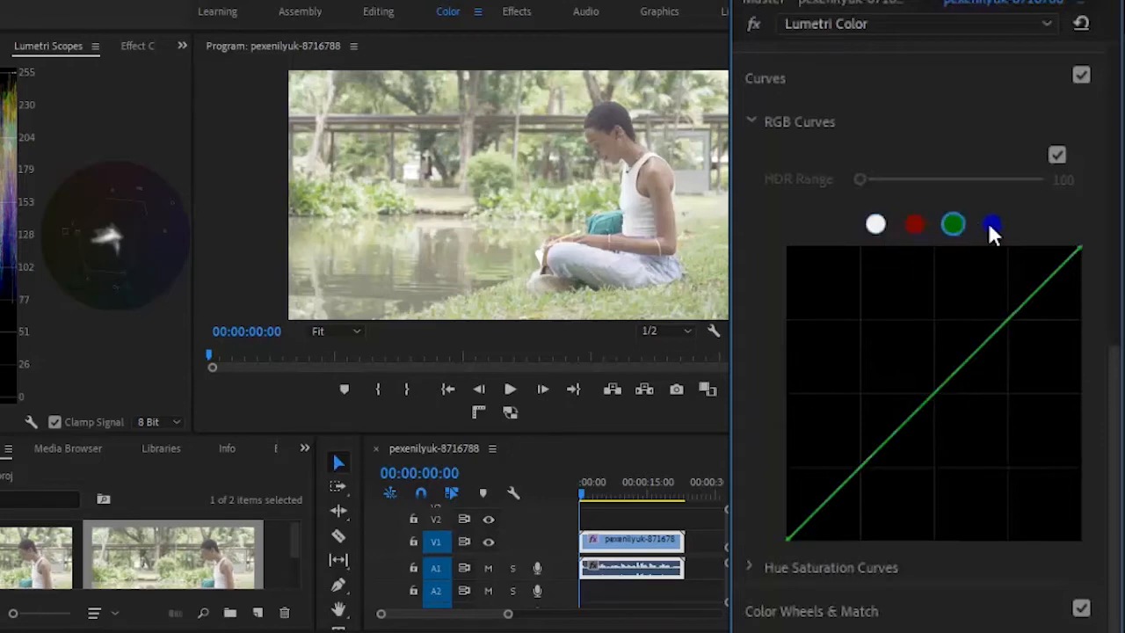
{"action": "left_click", "coordinate": [991, 227]}
{"action": "left_click", "coordinate": [916, 227]}
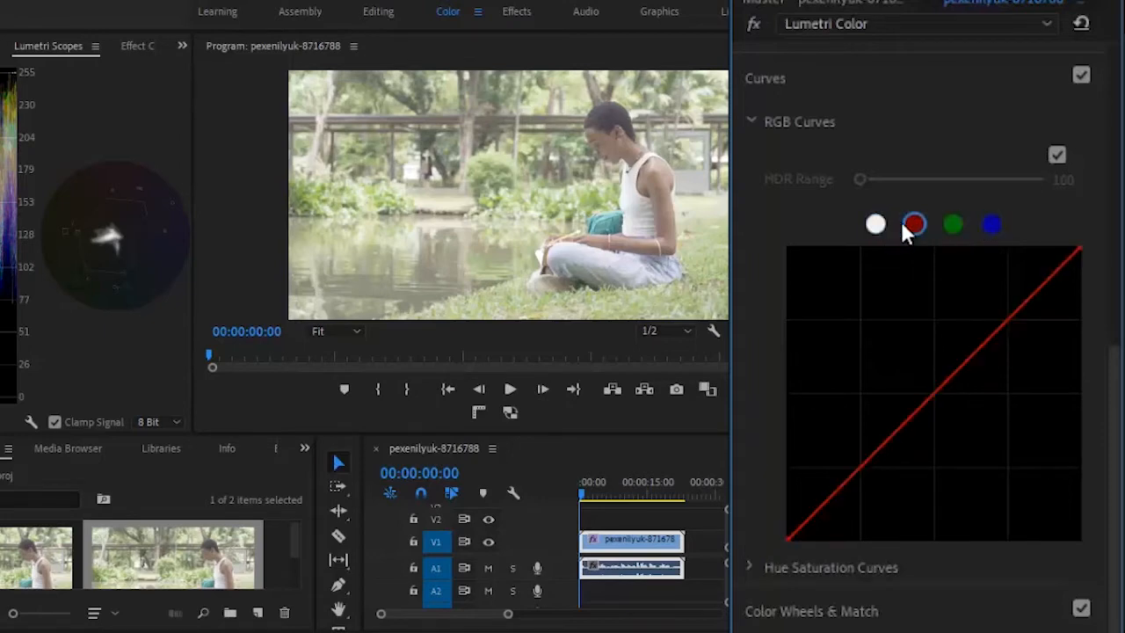
{"action": "left_click", "coordinate": [877, 226]}
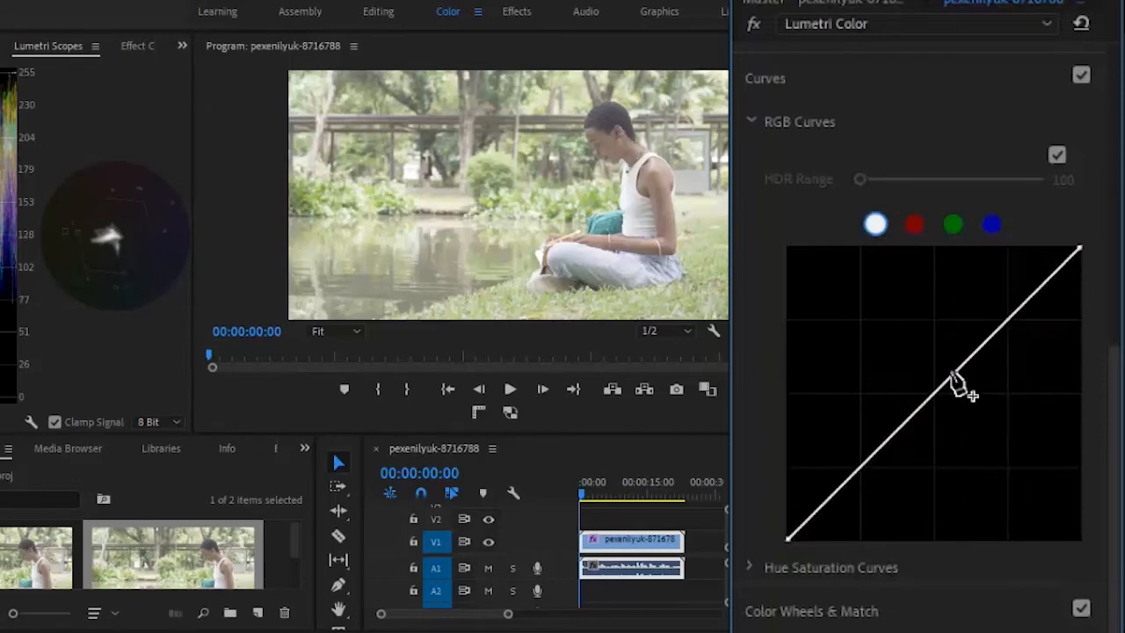
{"action": "mouse_move", "coordinate": [952, 374]}
{"action": "left_mouse_down"}
{"action": "mouse_move", "coordinate": [994, 418]}
{"action": "mouse_move", "coordinate": [947, 331]}
{"action": "mouse_move", "coordinate": [969, 362]}
{"action": "left_mouse_up"}
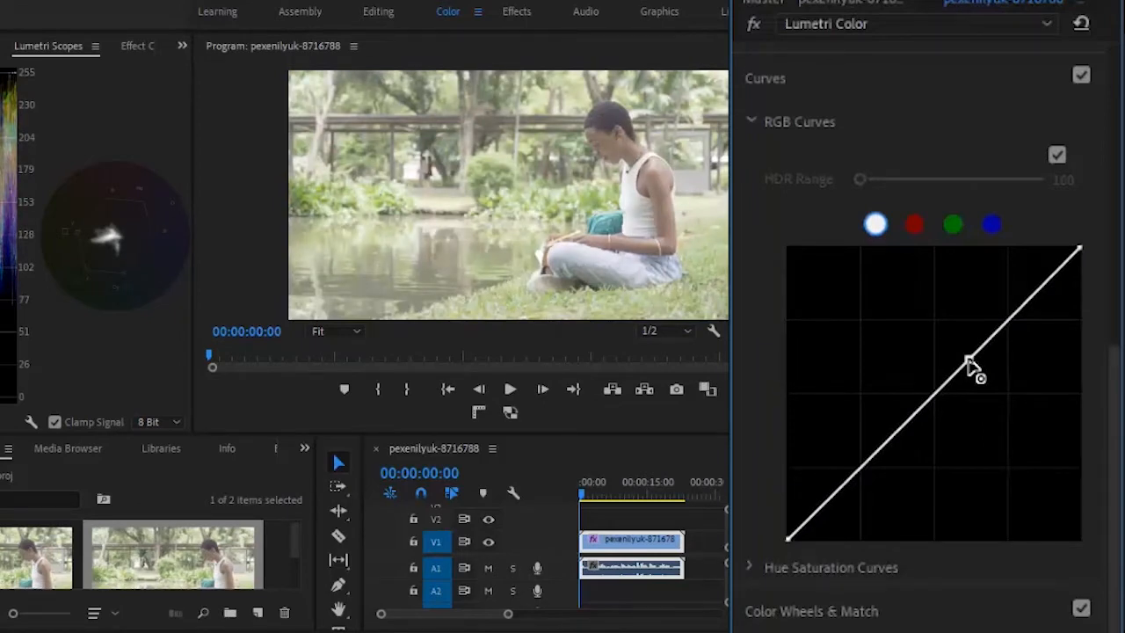
- Look through the colour channels again and try bending the red curve around its midpoint
{"action": "left_click", "coordinate": [914, 225]}
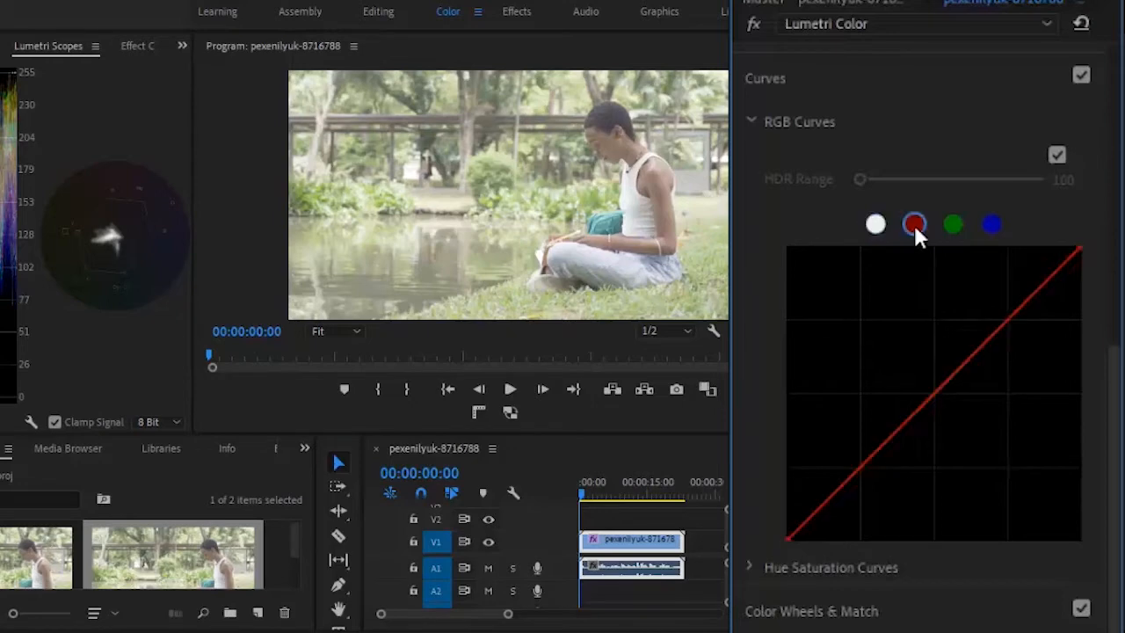
{"action": "left_click", "coordinate": [956, 226]}
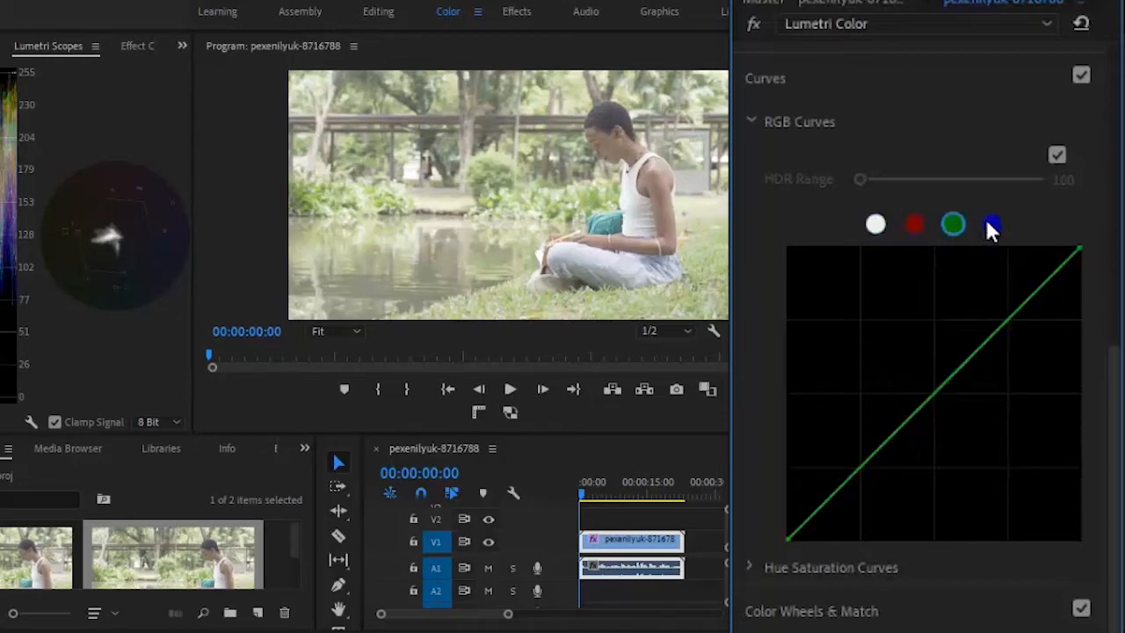
{"action": "left_click", "coordinate": [991, 226]}
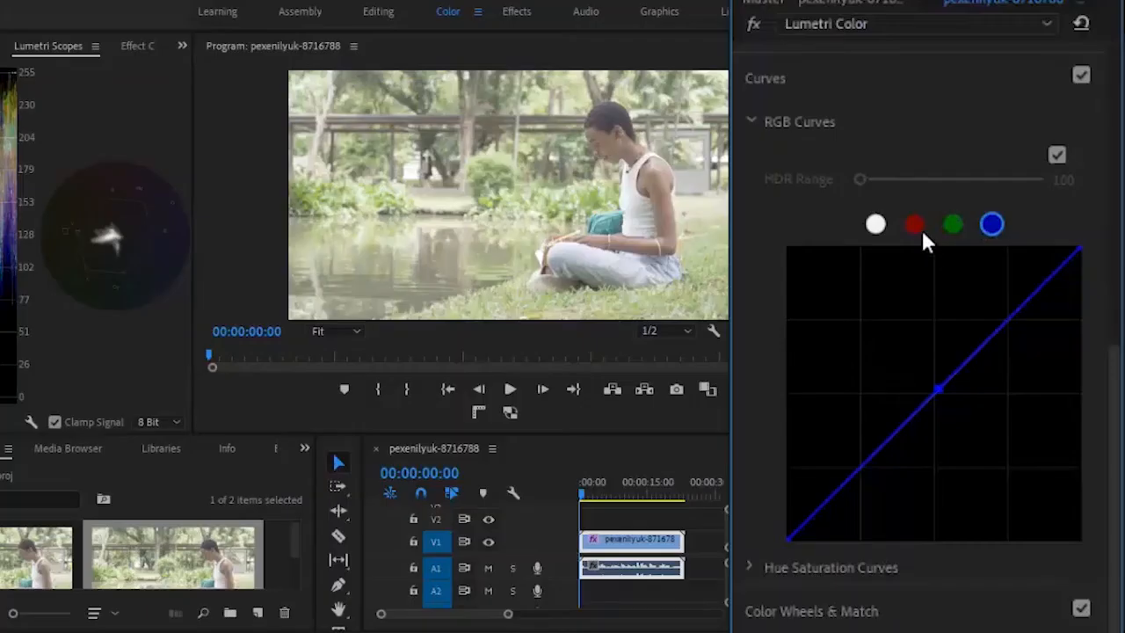
{"action": "left_click", "coordinate": [914, 224]}
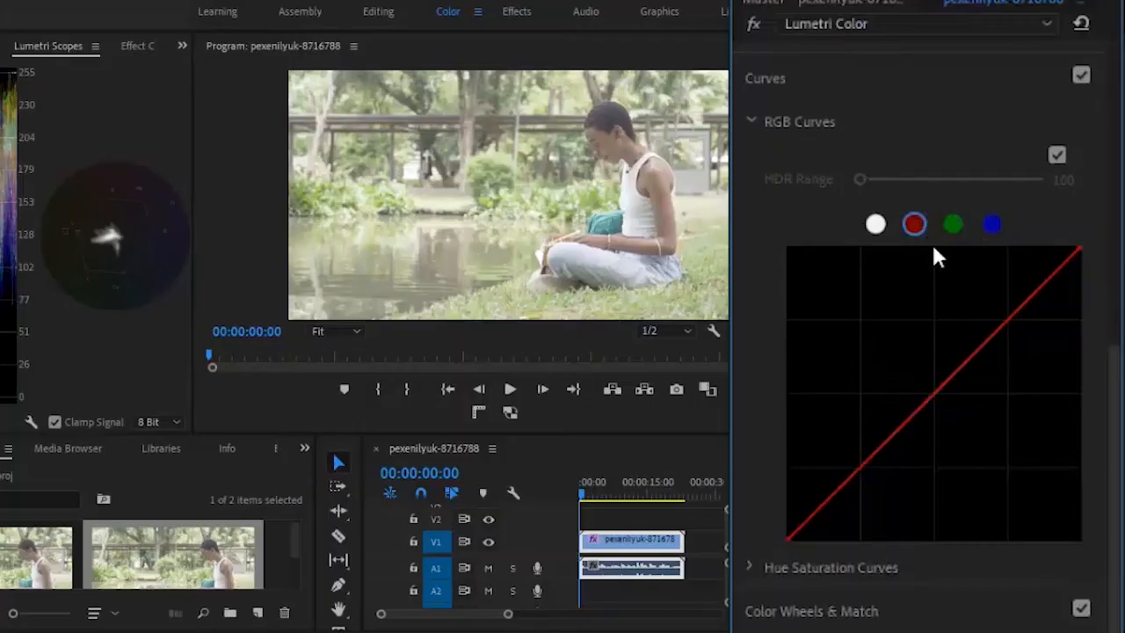
{"action": "left_click_drag", "start_coordinate": [939, 391], "coordinate": [914, 410]}
{"action": "left_click_drag", "start_coordinate": [956, 442], "coordinate": [943, 385]}
- Try pulling the middle of the green curve far below the diagonal to shift the image towards magenta, and straighten it again
{"action": "left_click", "coordinate": [953, 224]}
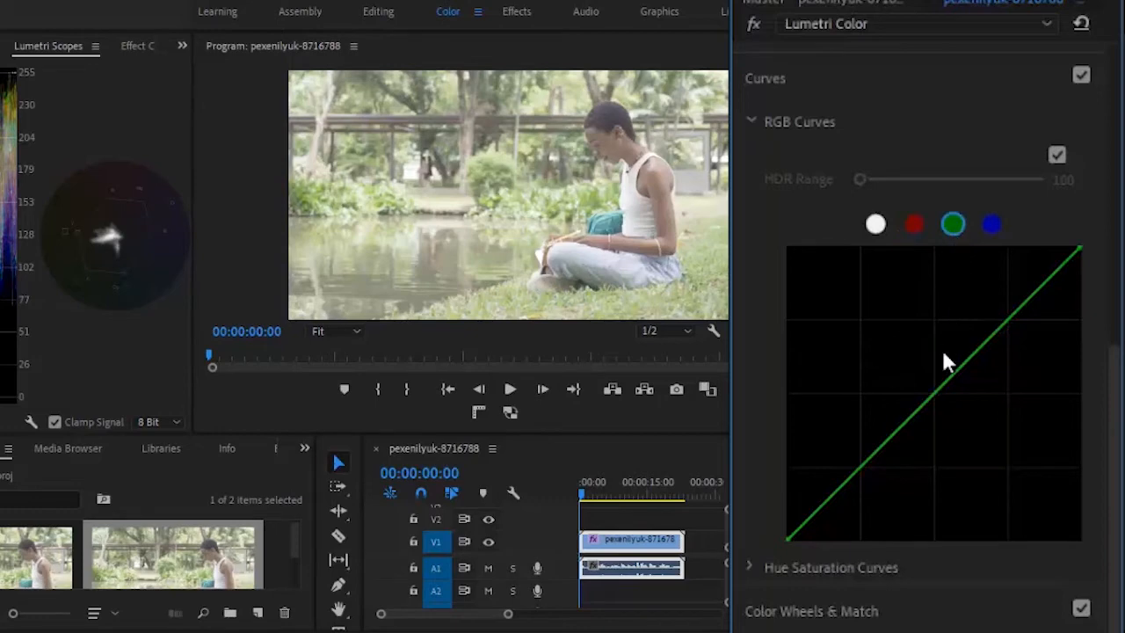
{"action": "left_click_drag", "start_coordinate": [937, 394], "coordinate": [1011, 466]}
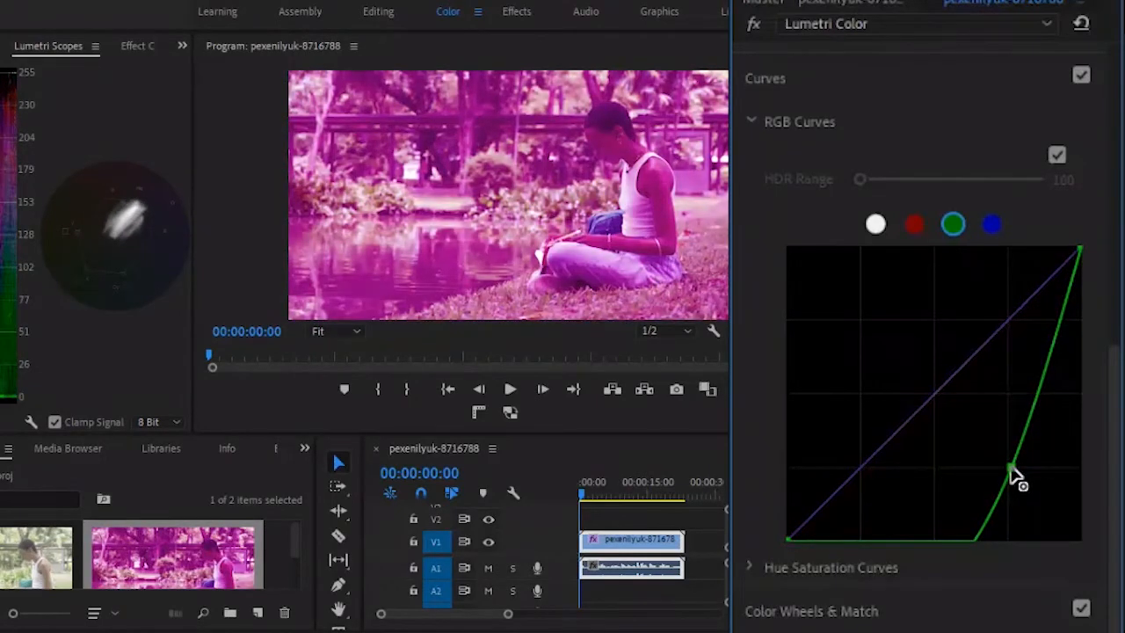
{"action": "double_click", "coordinate": [960, 405]}
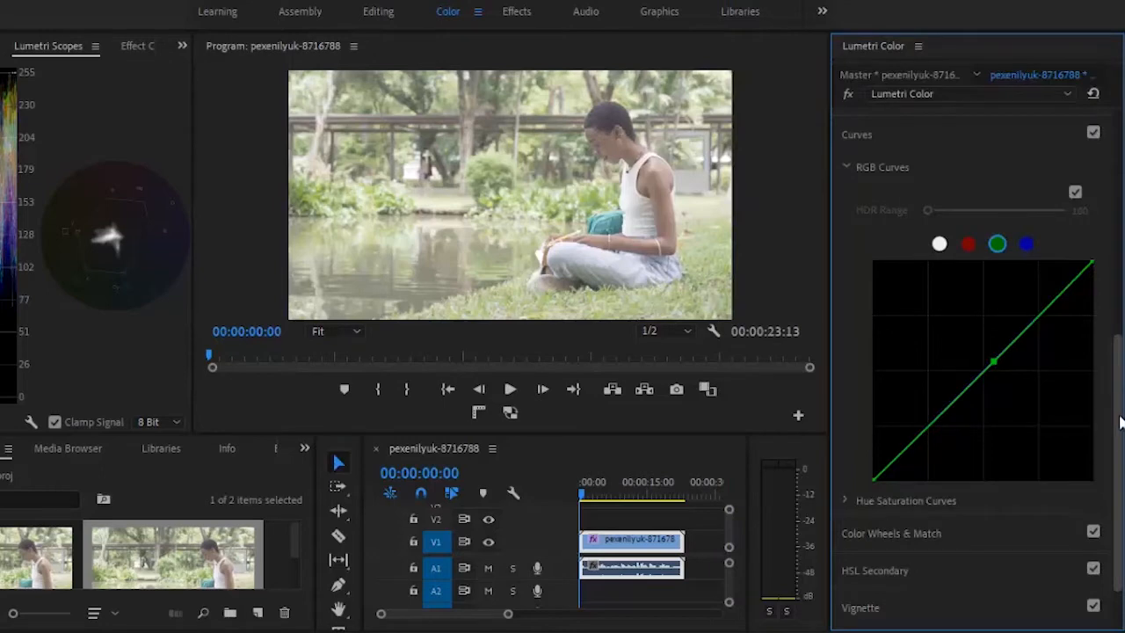
- Expand the Hue Saturation Curves and look through the graphs from Hue vs Sat down to Sat vs Sat
{"action": "scroll", "coordinate": [1051, 475], "scroll_direction": "down", "scroll_amount": 2}
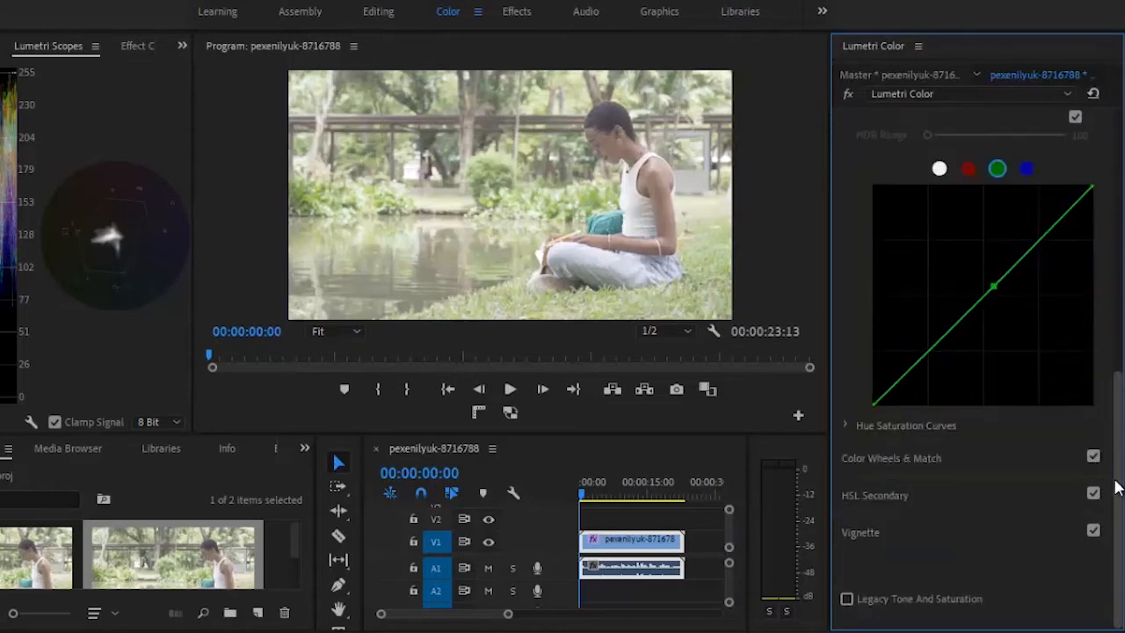
{"action": "left_click", "coordinate": [845, 426]}
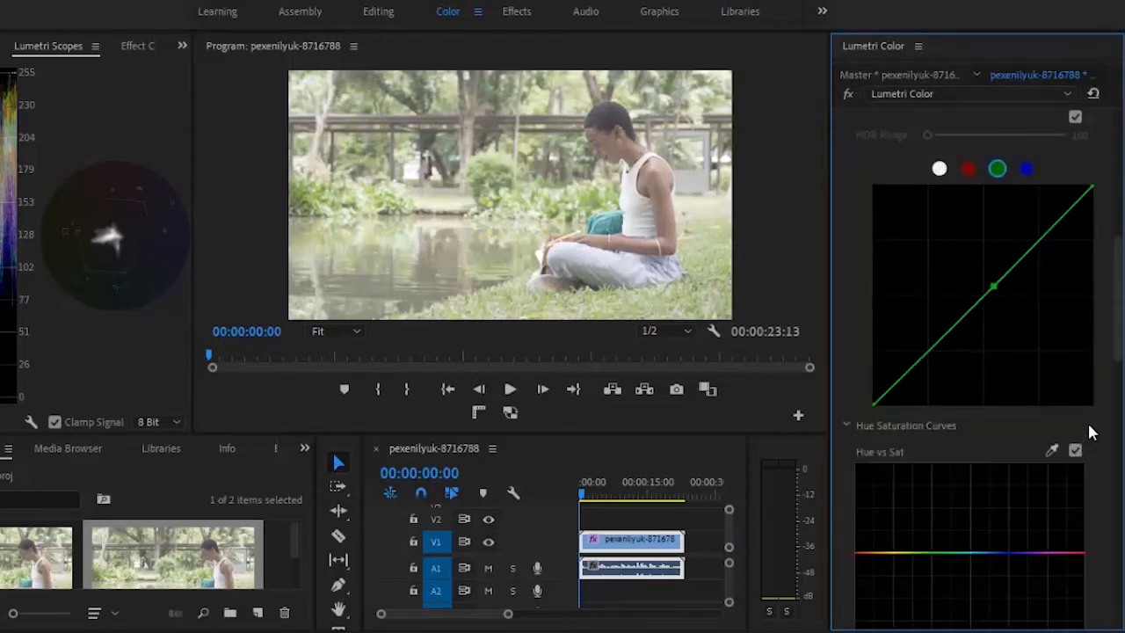
{"action": "left_click_drag", "start_coordinate": [1118, 357], "coordinate": [1118, 400]}
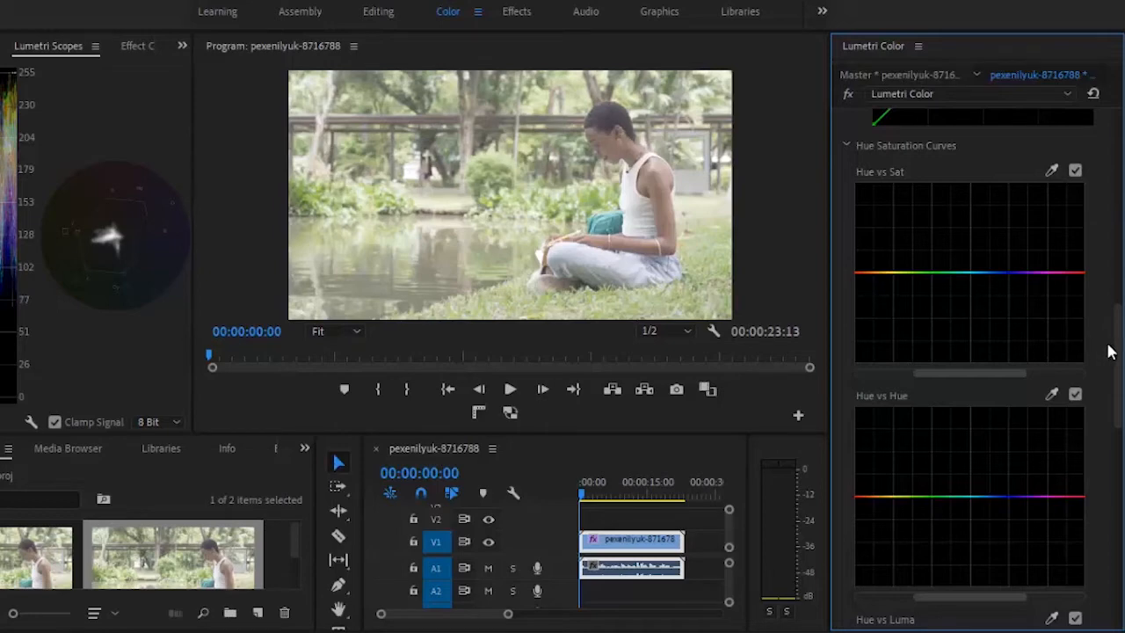
{"action": "left_click_drag", "start_coordinate": [1120, 352], "coordinate": [1119, 523]}
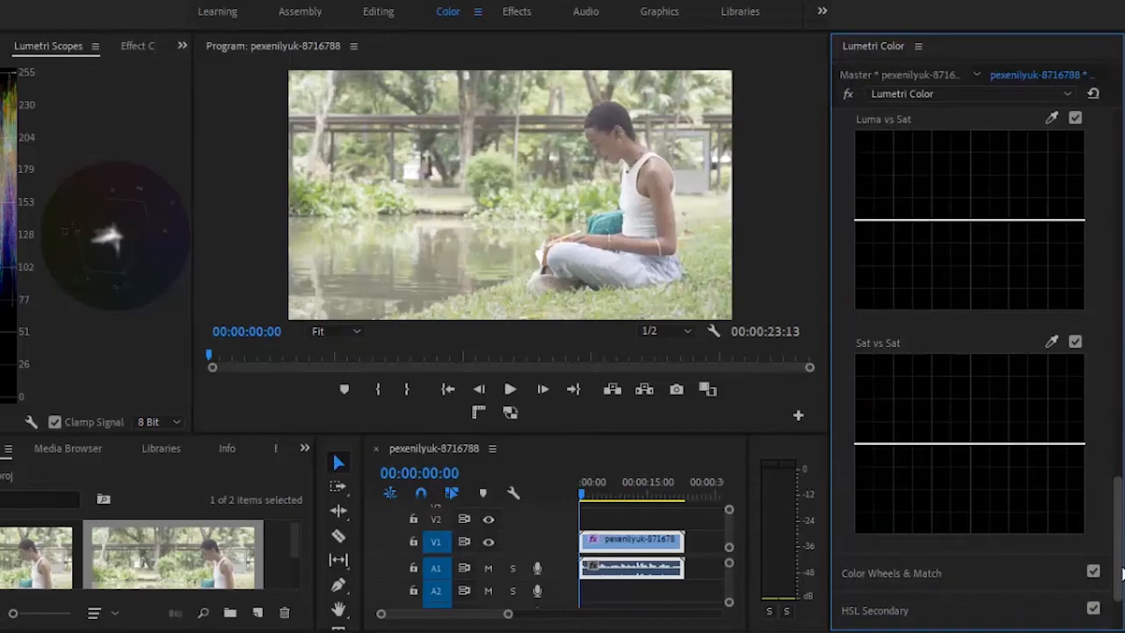
- Expand Color Wheels & Match and lower the Shadows level all the way to its minimum
{"action": "left_click", "coordinate": [889, 572]}
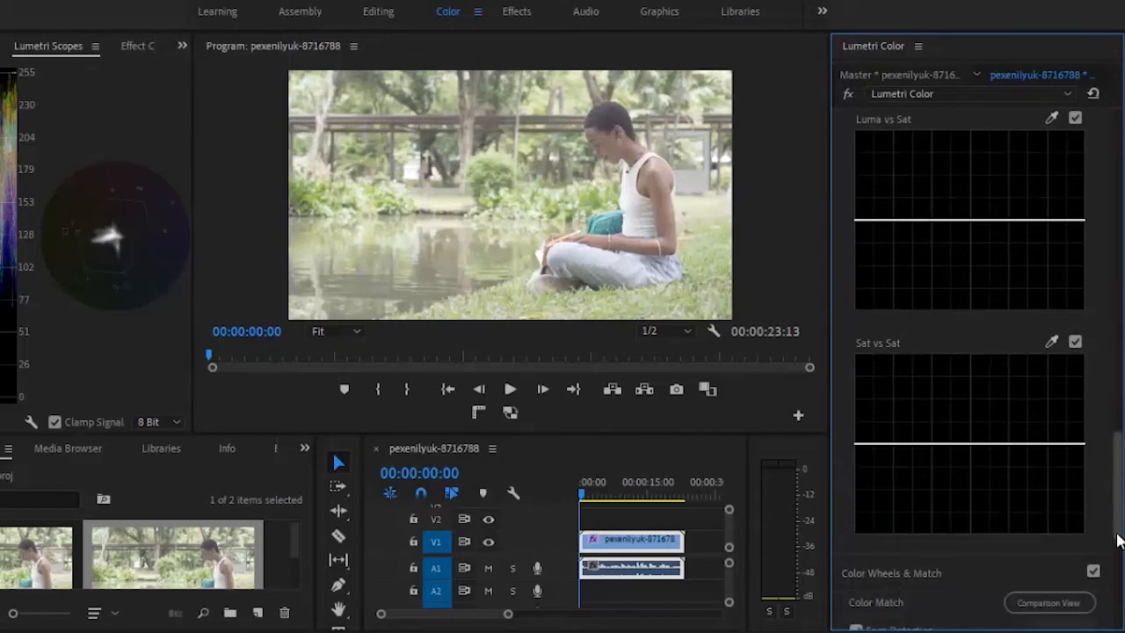
{"action": "left_click_drag", "start_coordinate": [1118, 532], "coordinate": [1118, 603]}
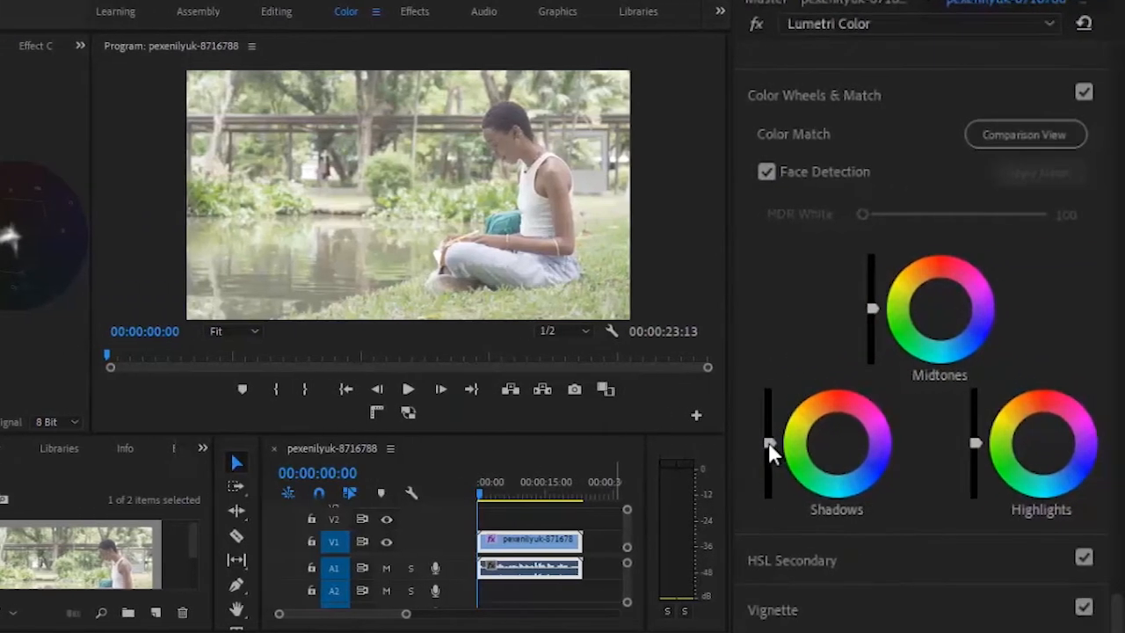
{"action": "mouse_move", "coordinate": [768, 495]}
{"action": "left_mouse_down"}
{"action": "mouse_move", "coordinate": [756, 571]}
{"action": "mouse_move", "coordinate": [768, 508]}
{"action": "left_mouse_up"}
{"action": "left_click_drag", "start_coordinate": [767, 465], "coordinate": [758, 632]}
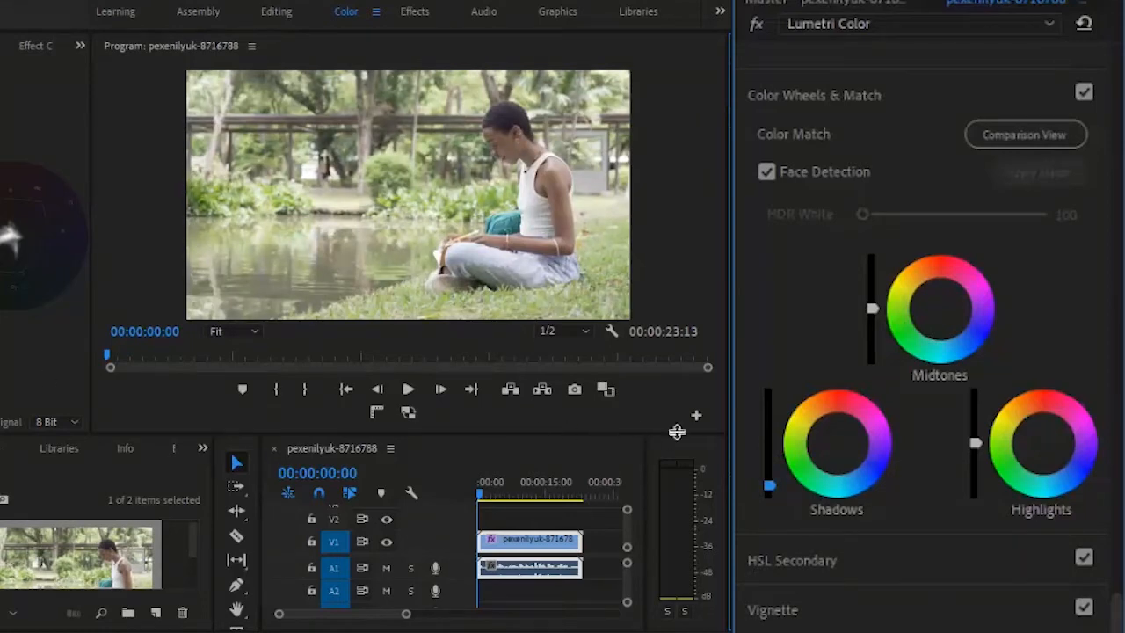
{"action": "left_click_drag", "start_coordinate": [769, 489], "coordinate": [763, 632]}
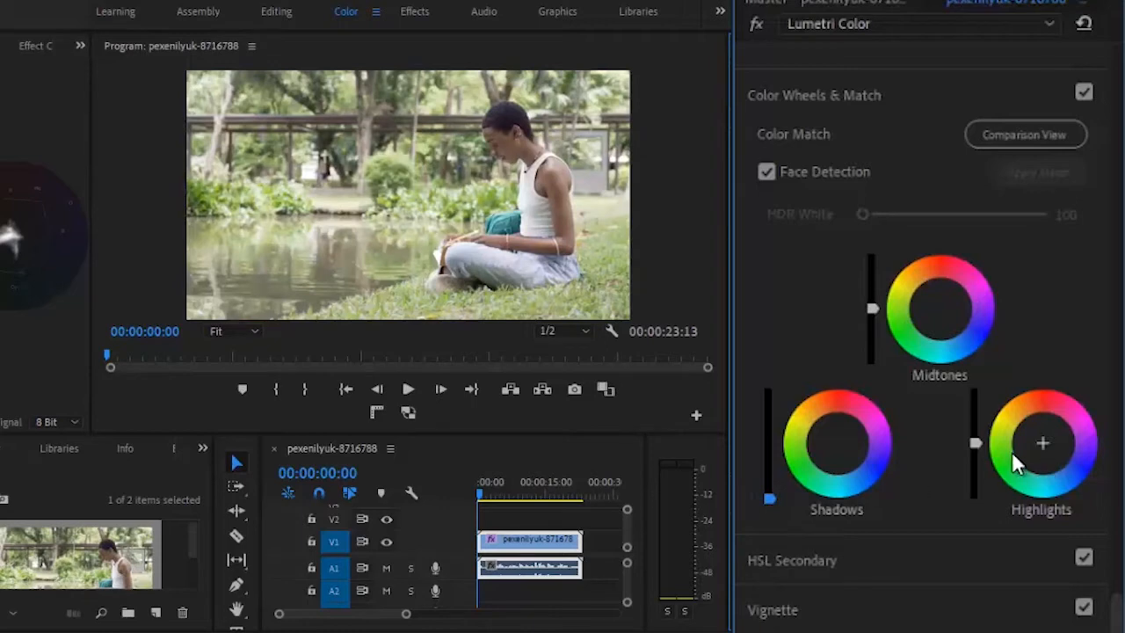
- Raise the Midtones level slightly above centre and lower the Highlights level moderately below centre in the color wheels
{"action": "left_click_drag", "start_coordinate": [974, 437], "coordinate": [978, 582]}
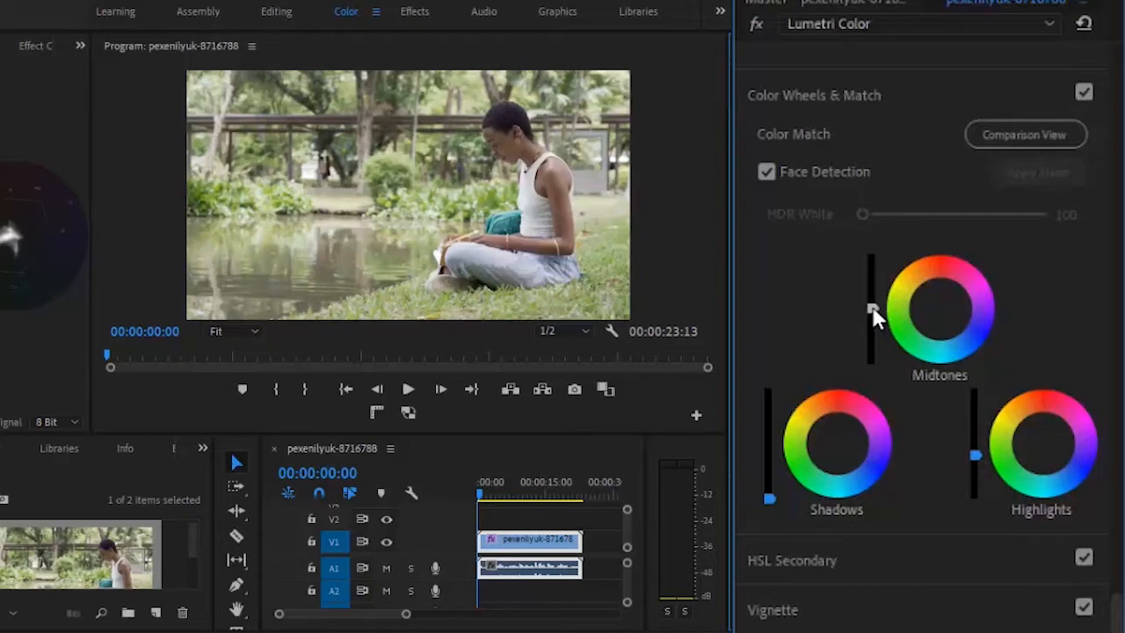
{"action": "left_click_drag", "start_coordinate": [873, 306], "coordinate": [851, 504]}
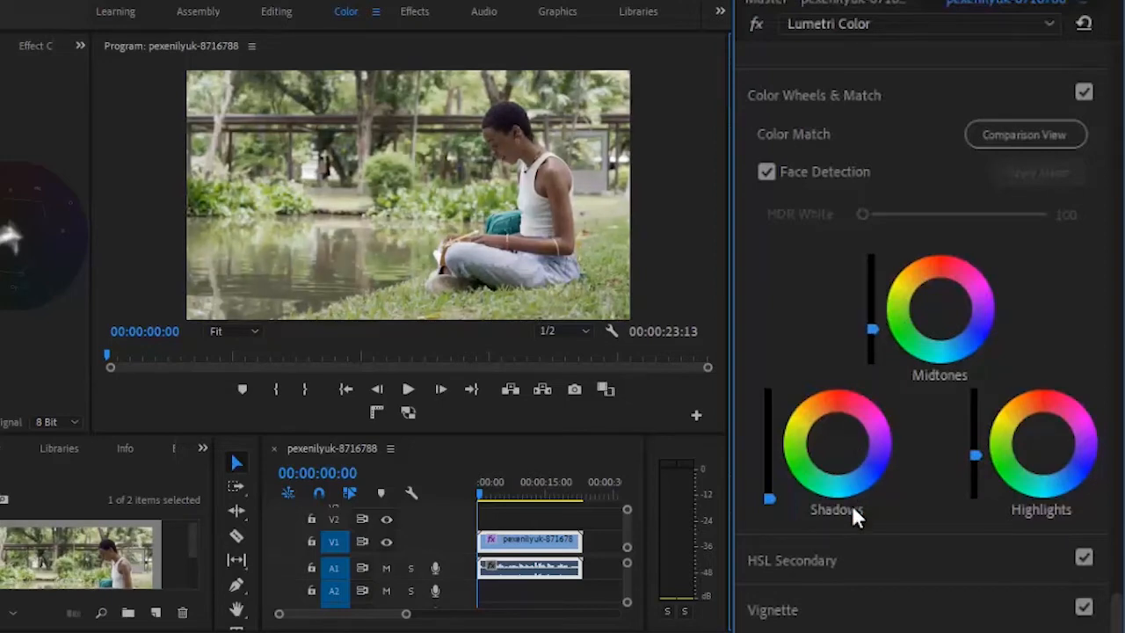
{"action": "double_click", "coordinate": [872, 328]}
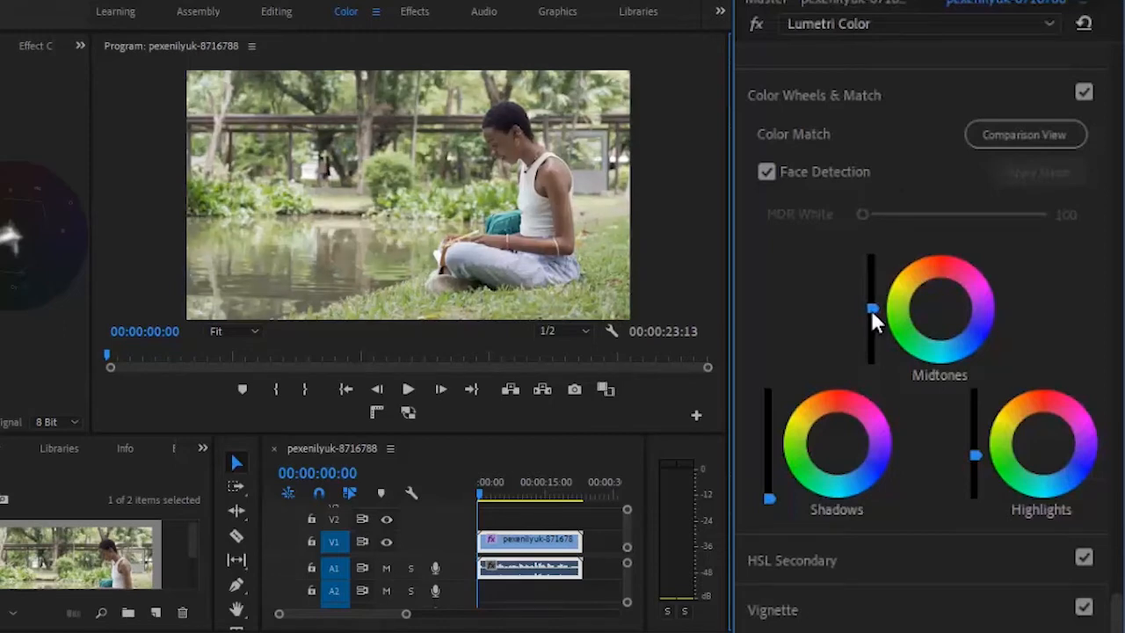
{"action": "left_click_drag", "start_coordinate": [879, 209], "coordinate": [886, 152]}
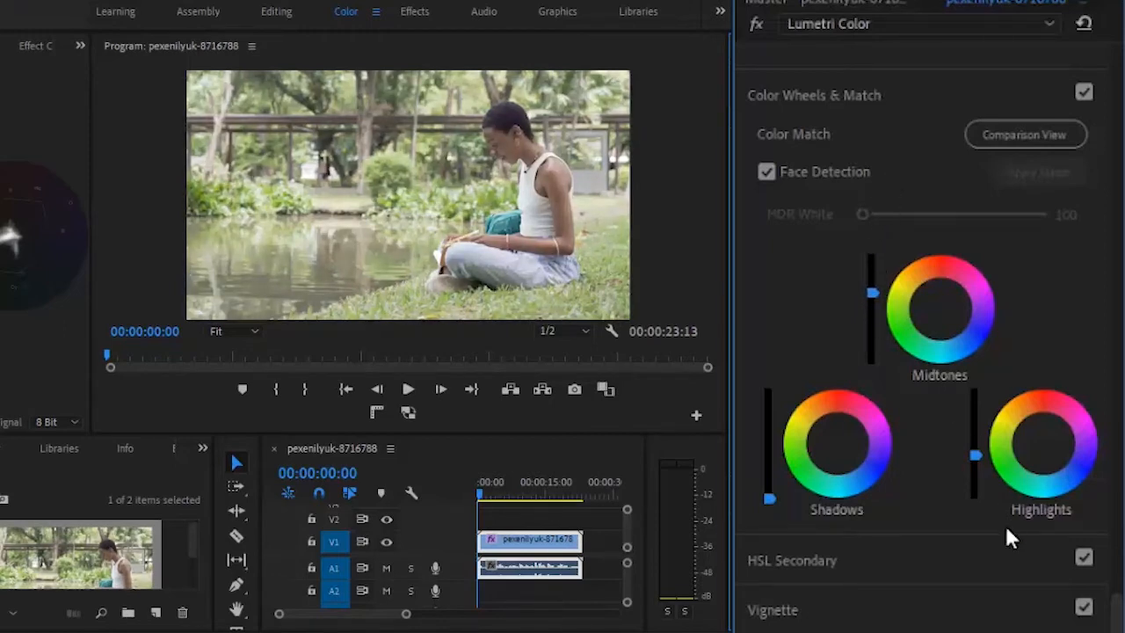
{"action": "left_click_drag", "start_coordinate": [975, 457], "coordinate": [976, 483]}
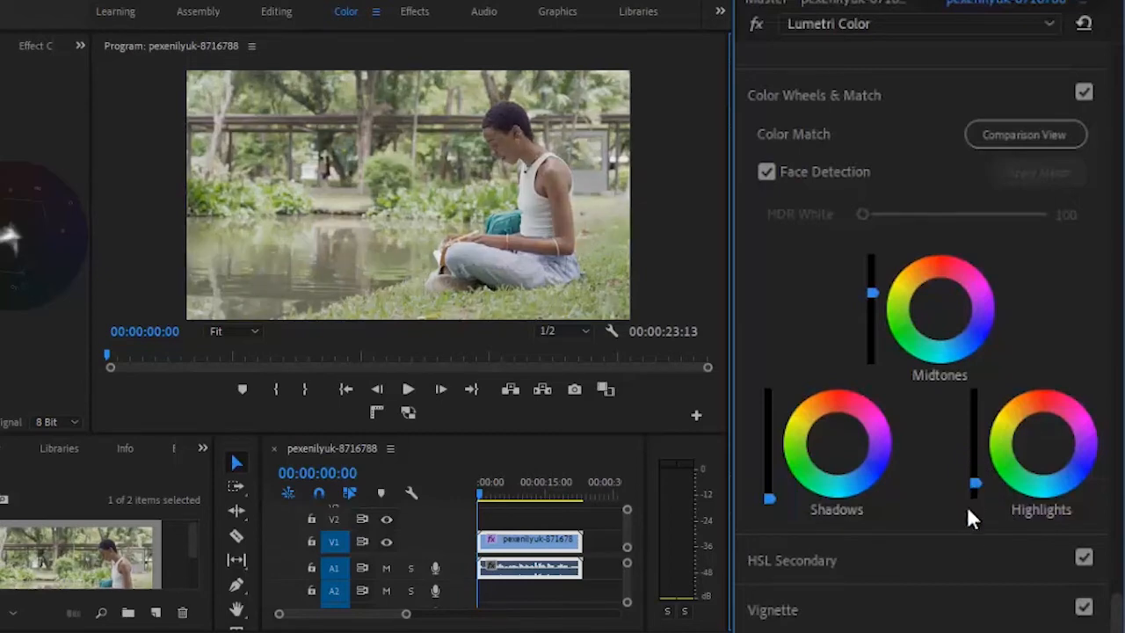
{"action": "left_click_drag", "start_coordinate": [972, 481], "coordinate": [990, 303]}
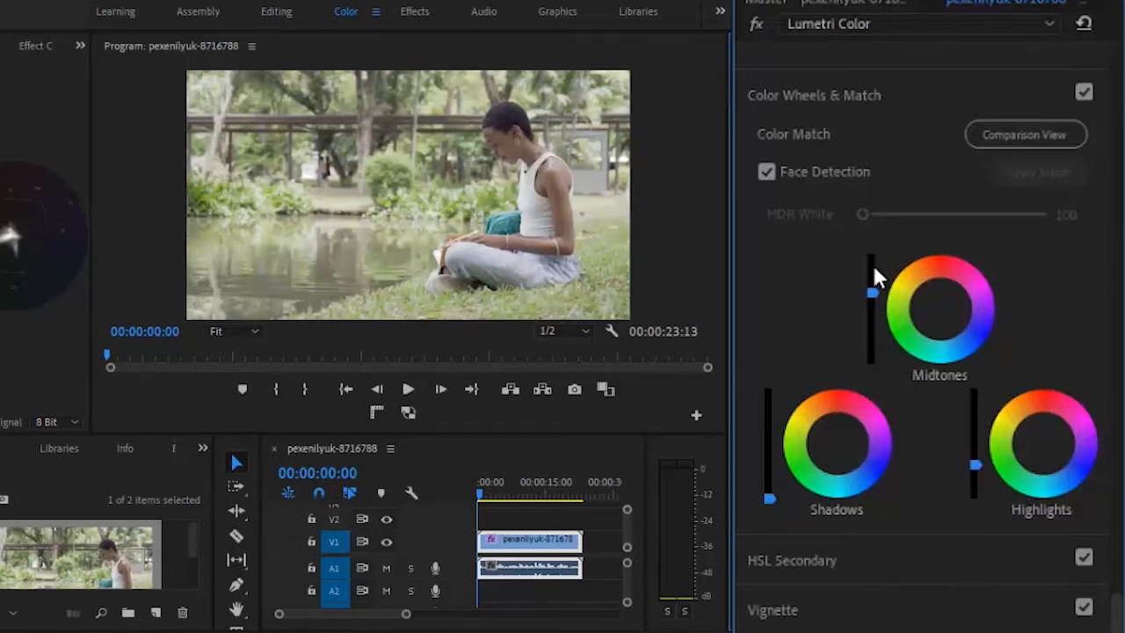
- Reset the Midtones level to its default and lower it slightly below centre
{"action": "double_click", "coordinate": [872, 294]}
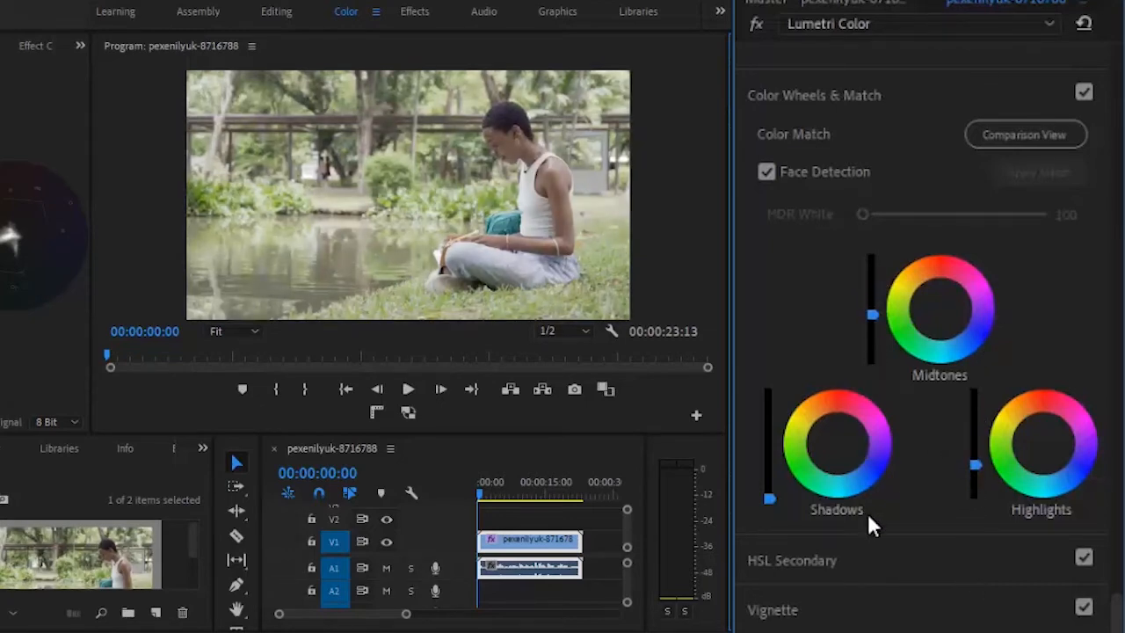
{"action": "left_click_drag", "start_coordinate": [873, 313], "coordinate": [871, 323]}
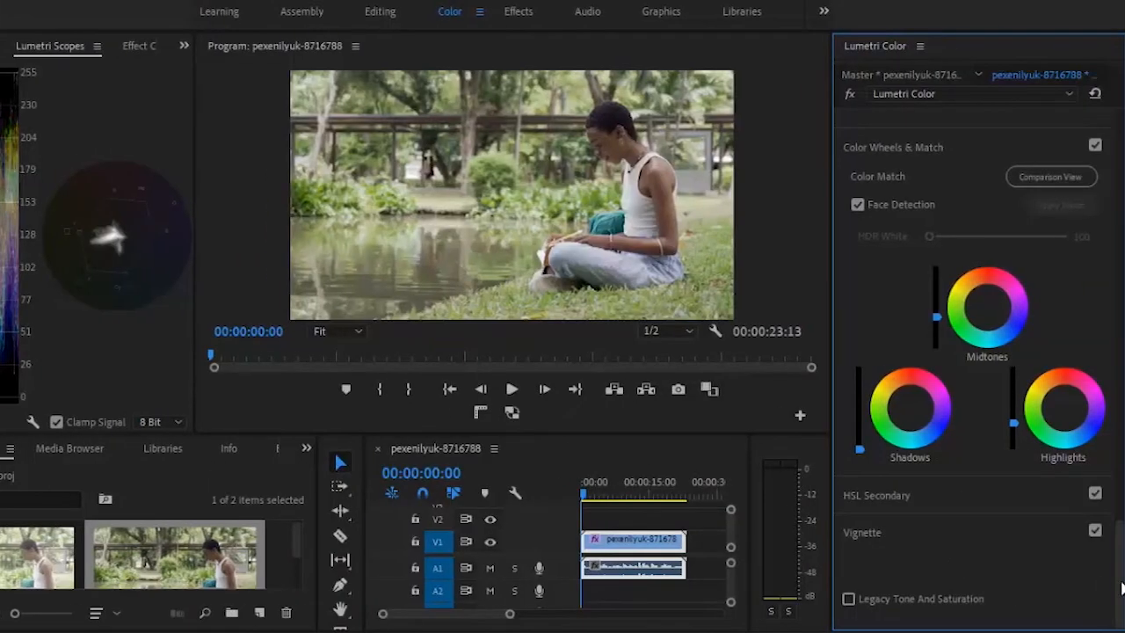
- Shape a gentle S-curve on the white RGB curve, with one point lifting the highlights and one lowering the shadows
{"action": "left_click_drag", "start_coordinate": [1122, 580], "coordinate": [1121, 280]}
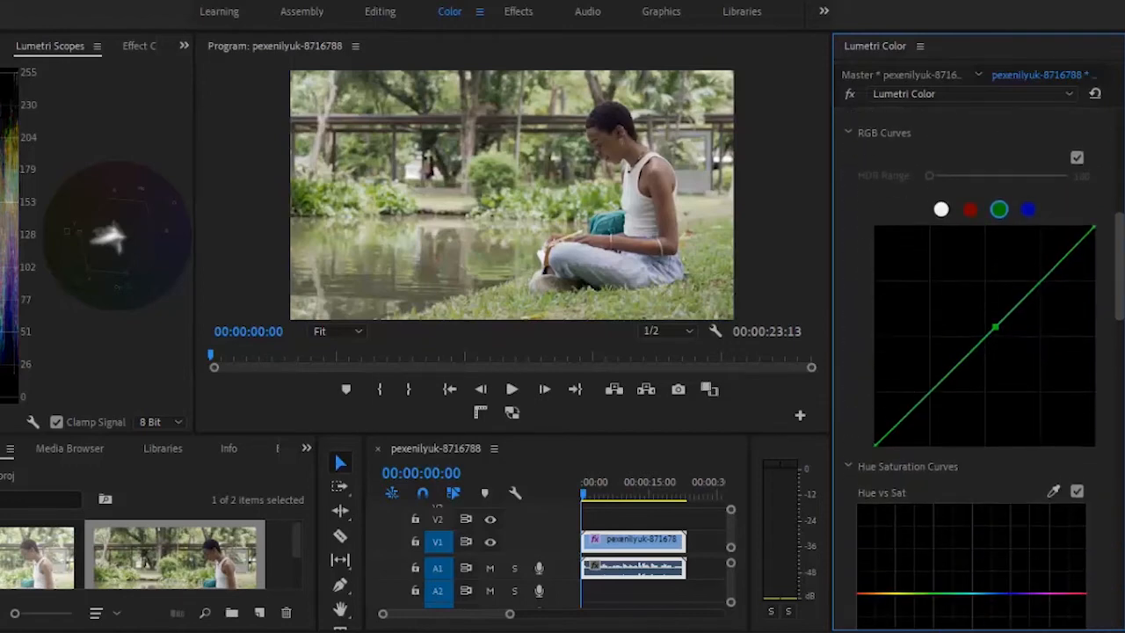
{"action": "left_click", "coordinate": [941, 210]}
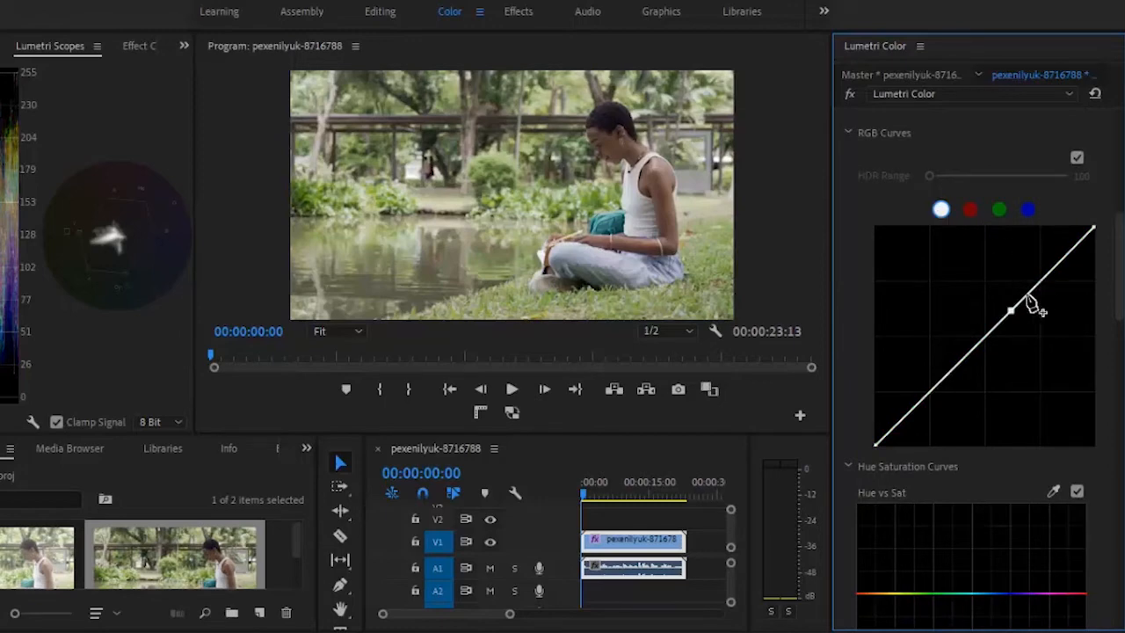
{"action": "left_click", "coordinate": [941, 380]}
{"action": "left_click_drag", "start_coordinate": [1011, 310], "coordinate": [1027, 280]}
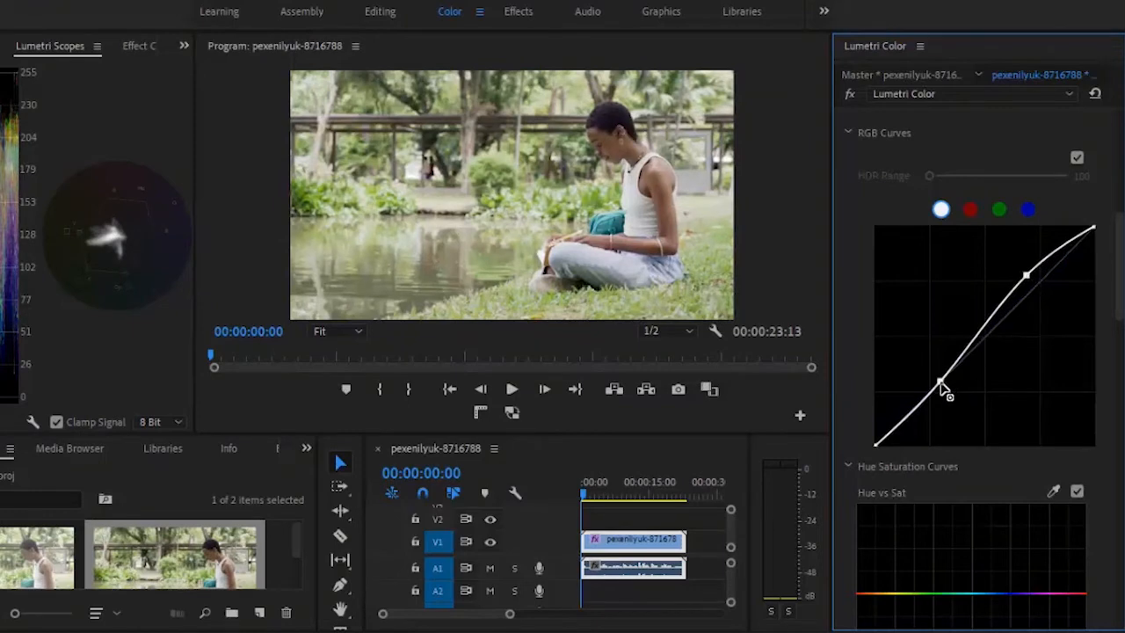
{"action": "left_click_drag", "start_coordinate": [941, 389], "coordinate": [951, 400]}
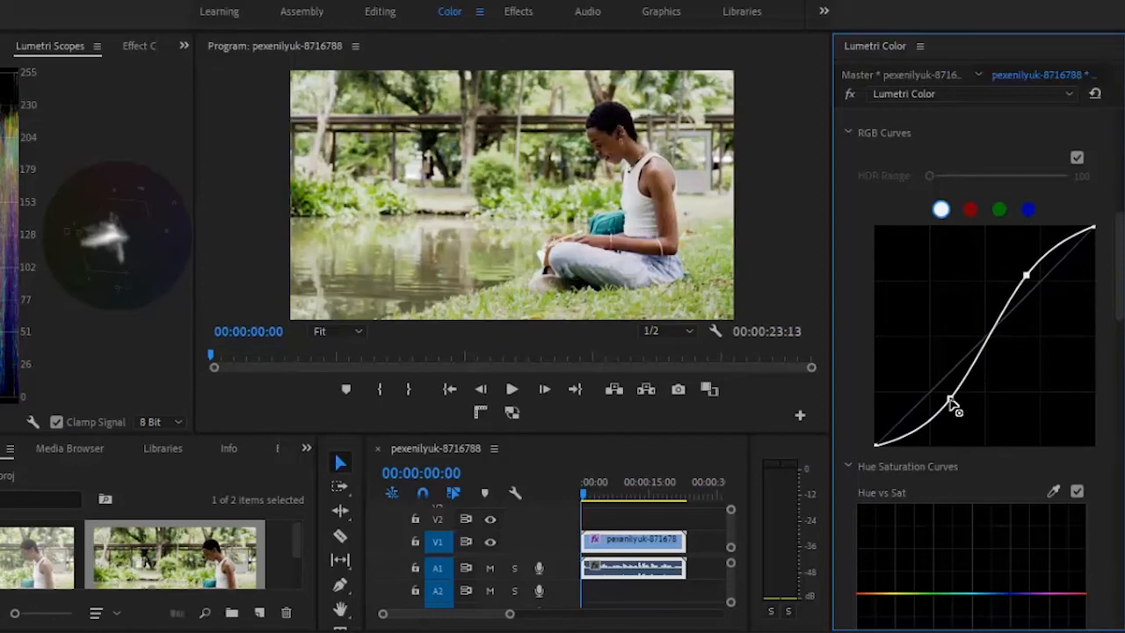
{"action": "left_click_drag", "start_coordinate": [951, 399], "coordinate": [948, 395]}
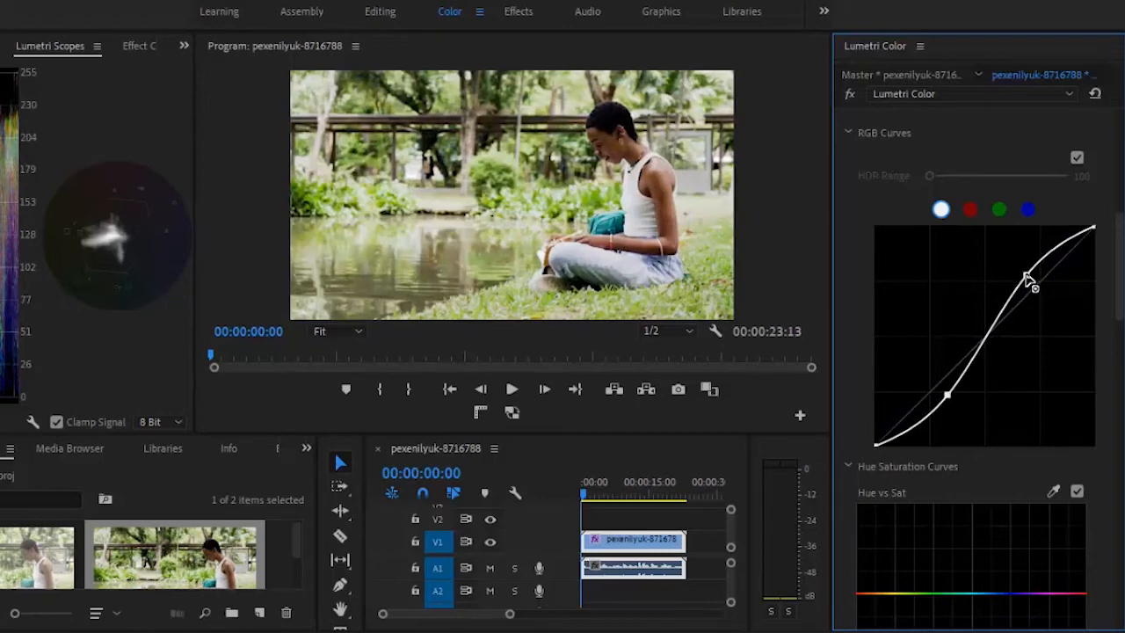
{"action": "left_click_drag", "start_coordinate": [1027, 278], "coordinate": [1034, 284]}
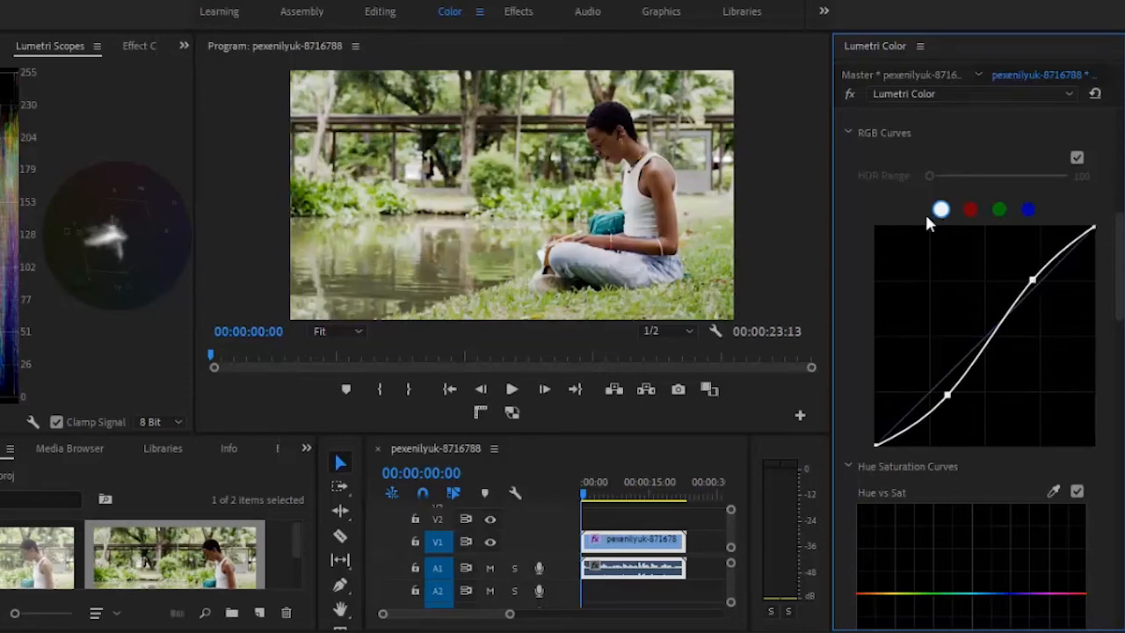
- Compare the clip with Lumetri Color bypassed, and raise the upper point of the white RGB curve for brighter highlights
{"action": "left_click", "coordinate": [850, 94]}
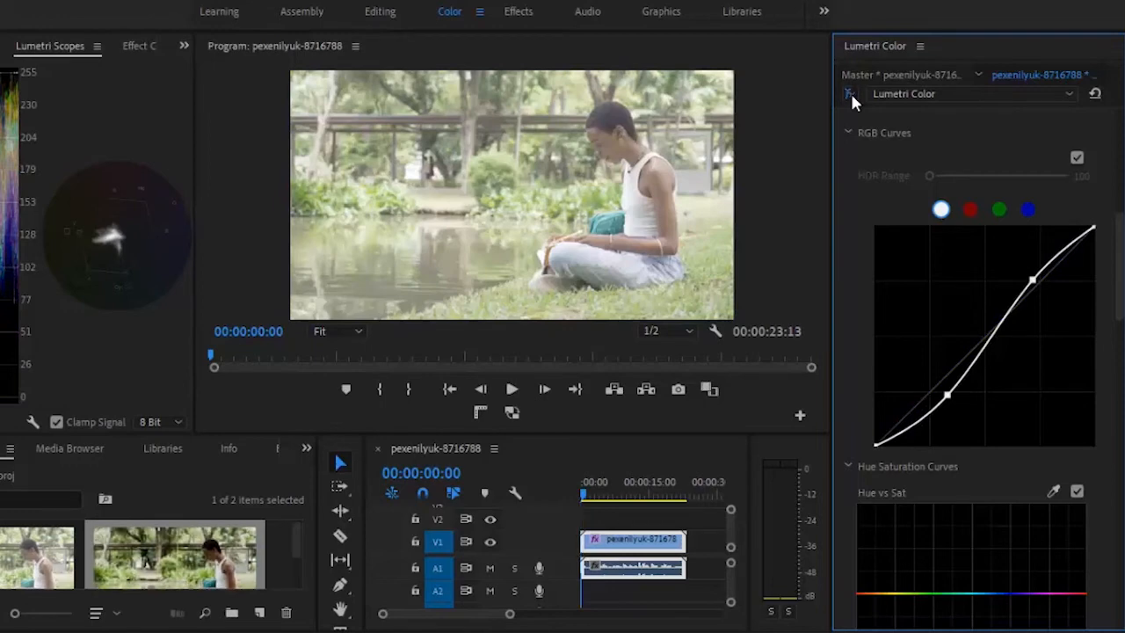
{"action": "left_click", "coordinate": [850, 94]}
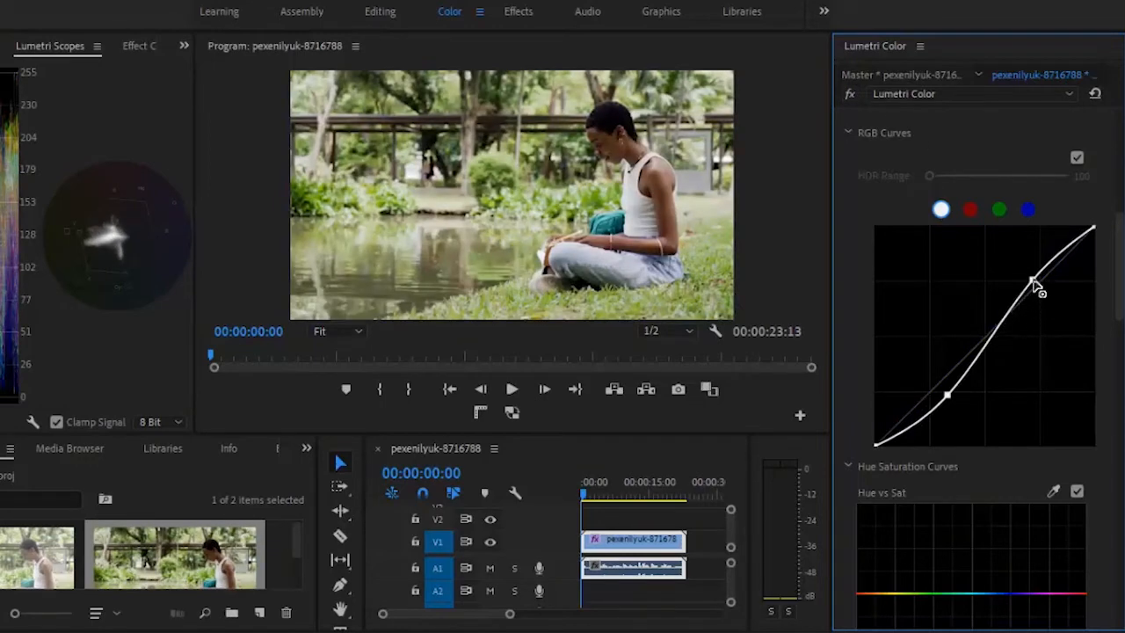
{"action": "left_click_drag", "start_coordinate": [1035, 284], "coordinate": [1044, 256]}
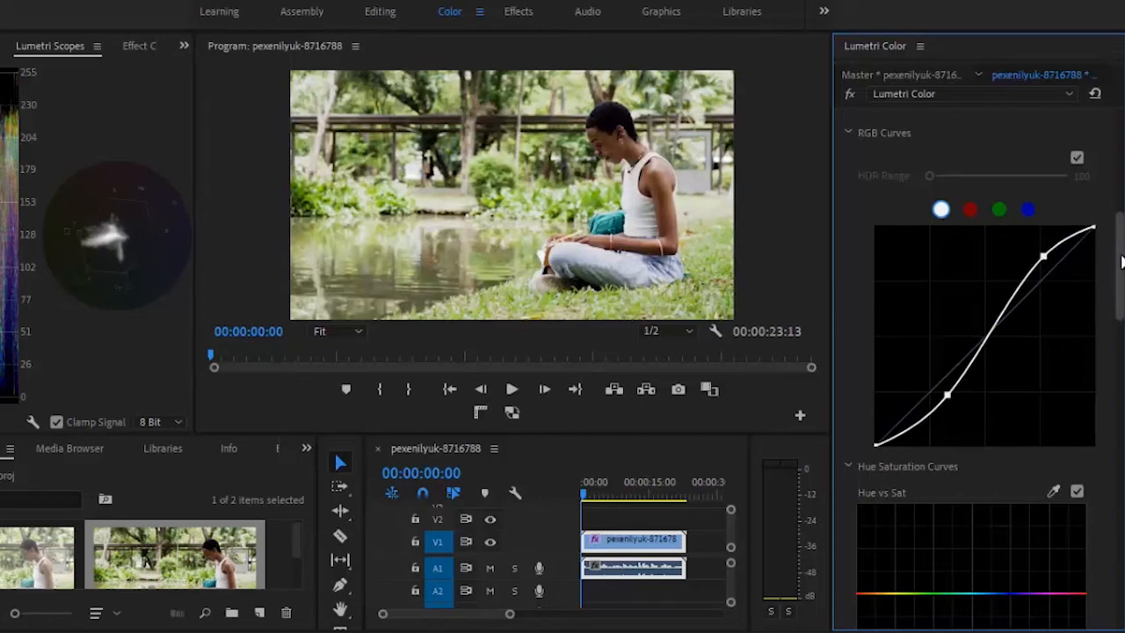
- Sample the green foliage for the Hue vs Sat curve and raise its middle point slightly above the baseline
{"action": "left_click_drag", "start_coordinate": [1117, 290], "coordinate": [1106, 318]}
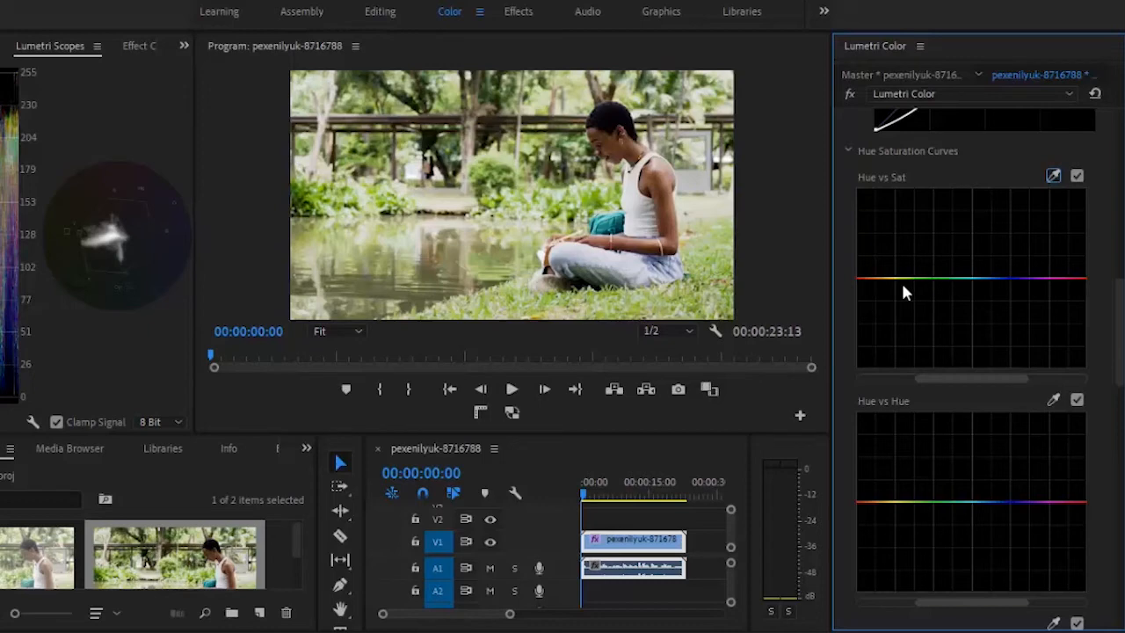
{"action": "left_click", "coordinate": [1054, 177]}
{"action": "left_click", "coordinate": [484, 176]}
{"action": "left_click_drag", "start_coordinate": [911, 281], "coordinate": [910, 222]}
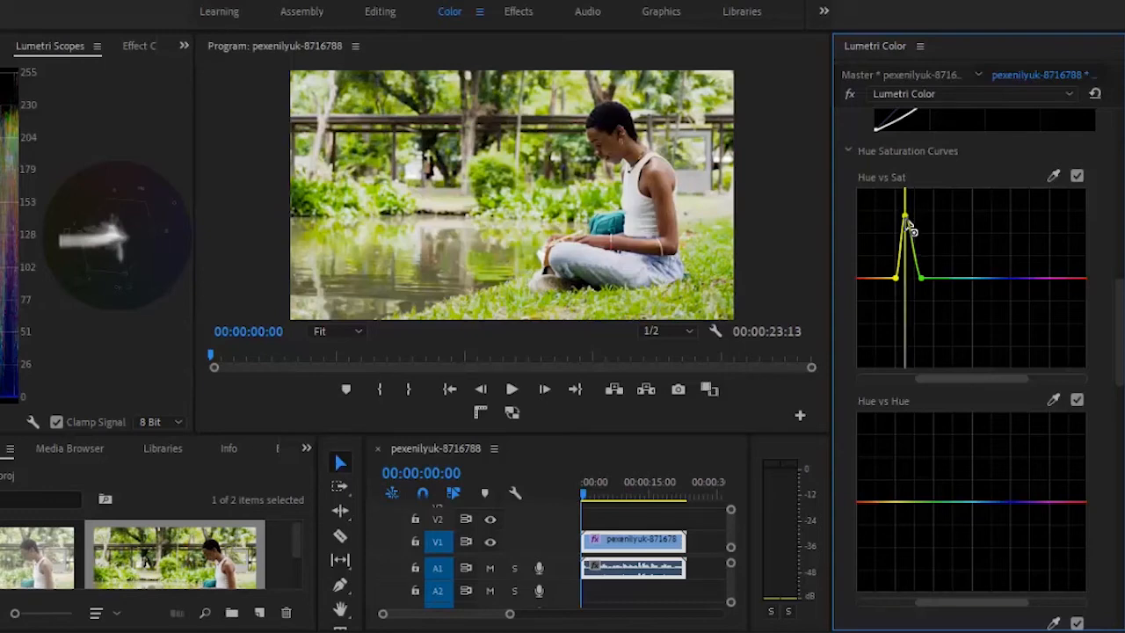
{"action": "left_click_drag", "start_coordinate": [910, 224], "coordinate": [909, 253]}
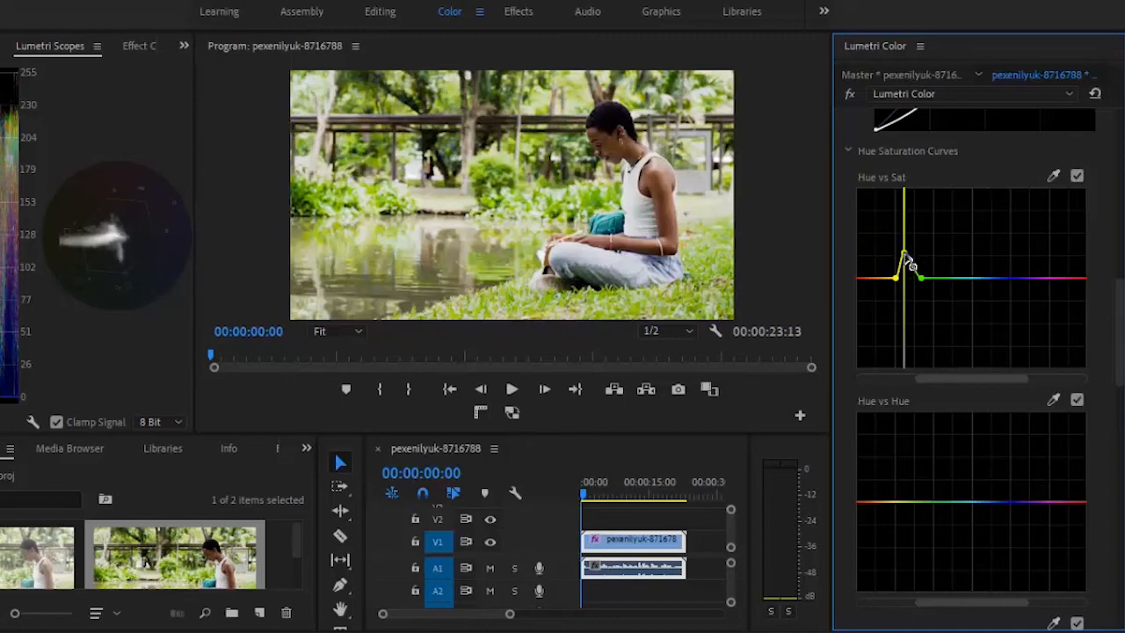
{"action": "mouse_move", "coordinate": [910, 265]}
{"action": "left_mouse_down"}
{"action": "mouse_move", "coordinate": [921, 263]}
{"action": "mouse_move", "coordinate": [895, 255]}
{"action": "mouse_move", "coordinate": [907, 265]}
{"action": "left_mouse_up"}
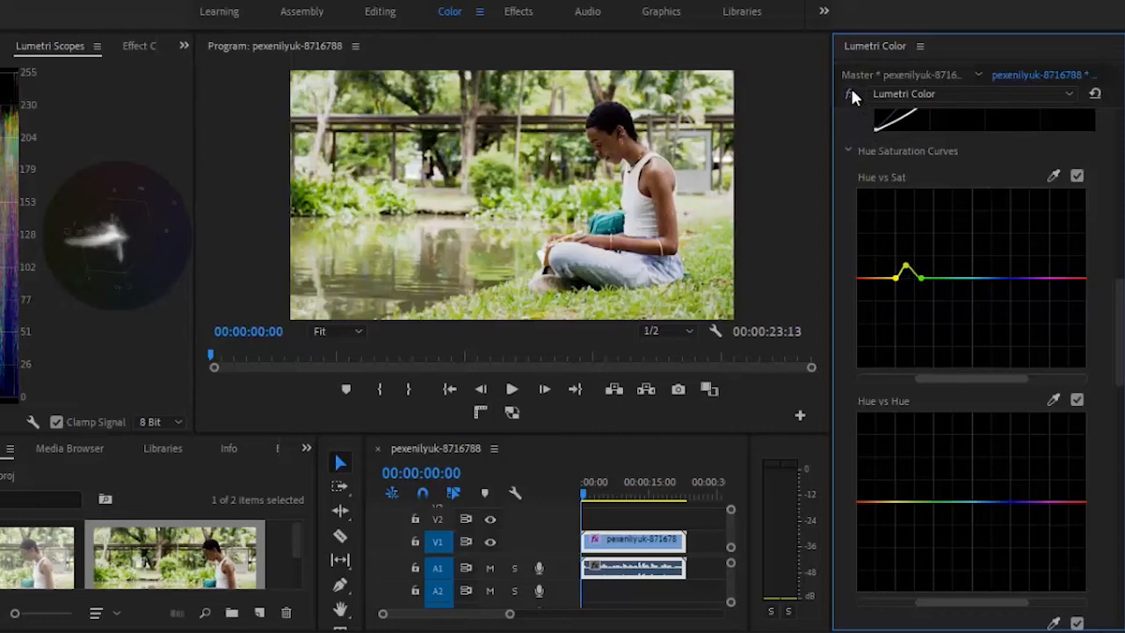
- Compare the clip with Lumetri Color bypassed, and shift the Hue vs Sat peak slightly lower and towards green
{"action": "left_click", "coordinate": [850, 93]}
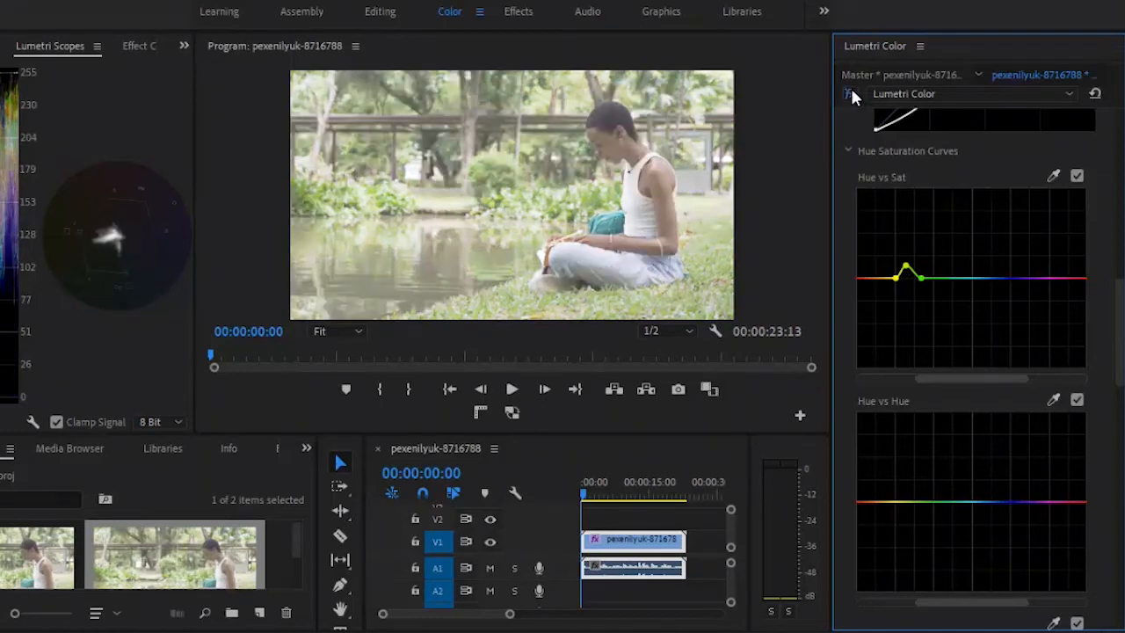
{"action": "left_click", "coordinate": [850, 94]}
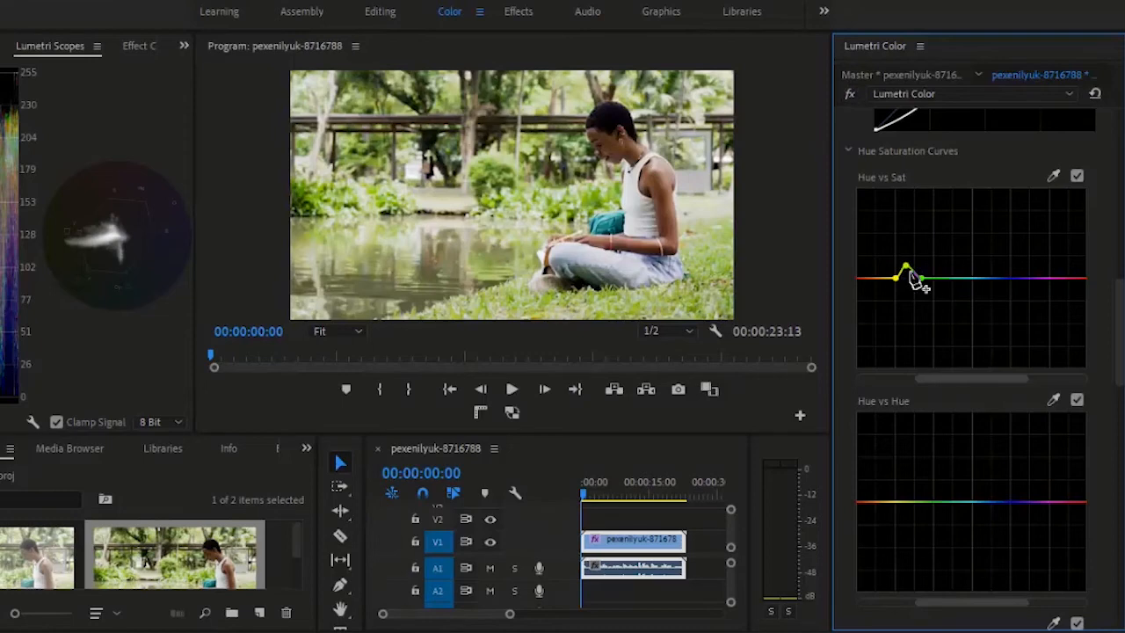
{"action": "left_click_drag", "start_coordinate": [906, 268], "coordinate": [915, 277]}
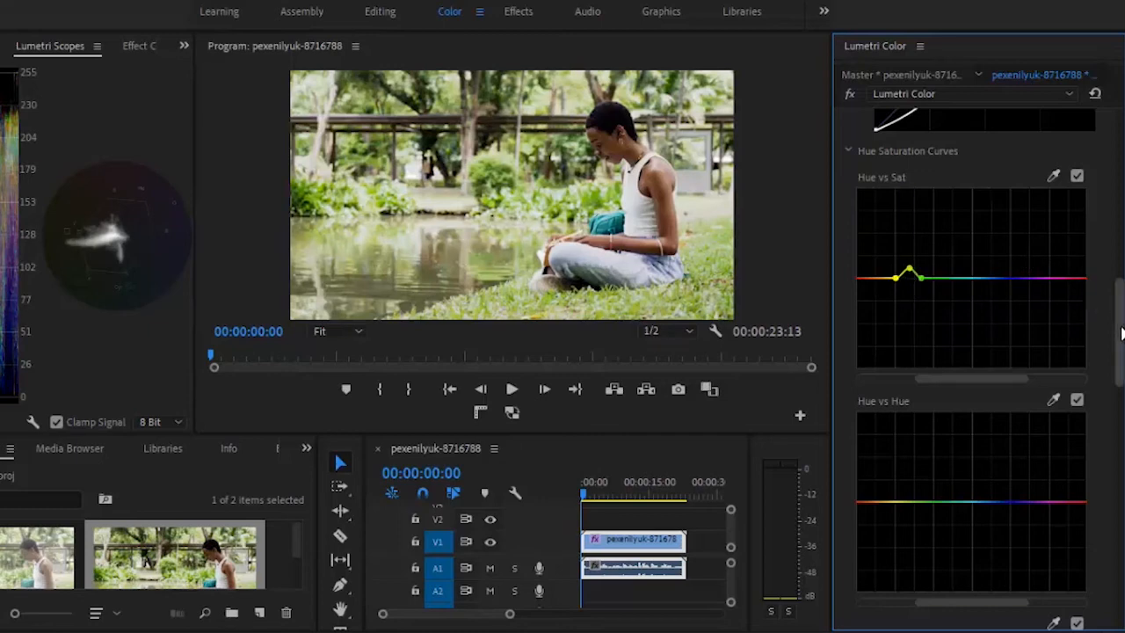
- Raise the Basic Correction Saturation to 121.6
{"action": "scroll", "coordinate": [1120, 361], "scroll_direction": "down", "scroll_amount": 3}
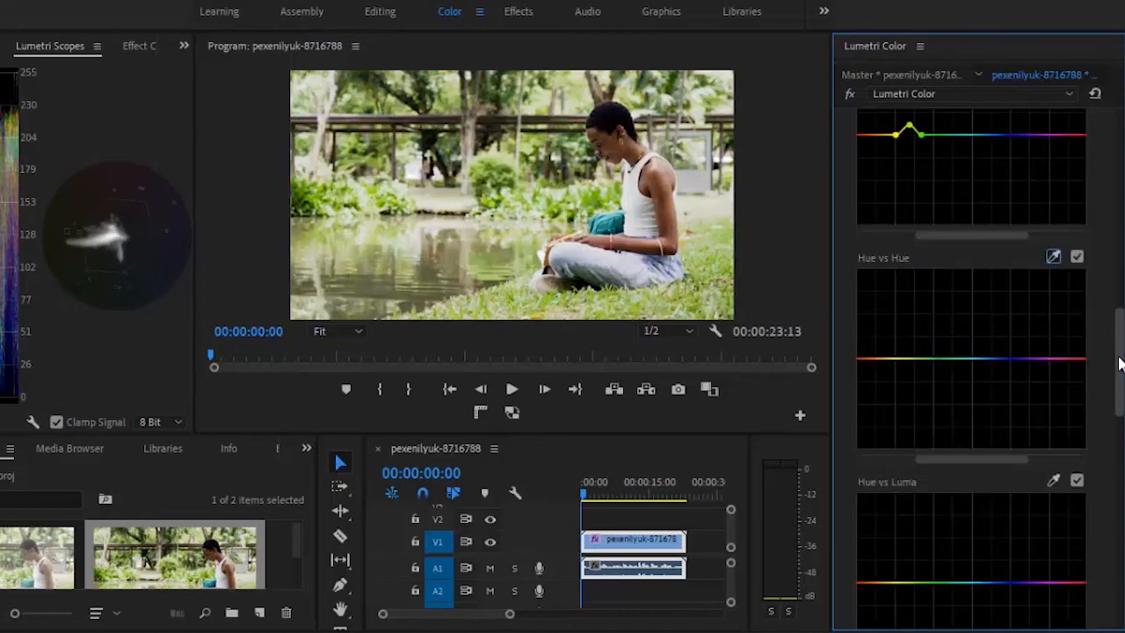
{"action": "scroll", "coordinate": [1120, 369], "scroll_direction": "down", "scroll_amount": 4}
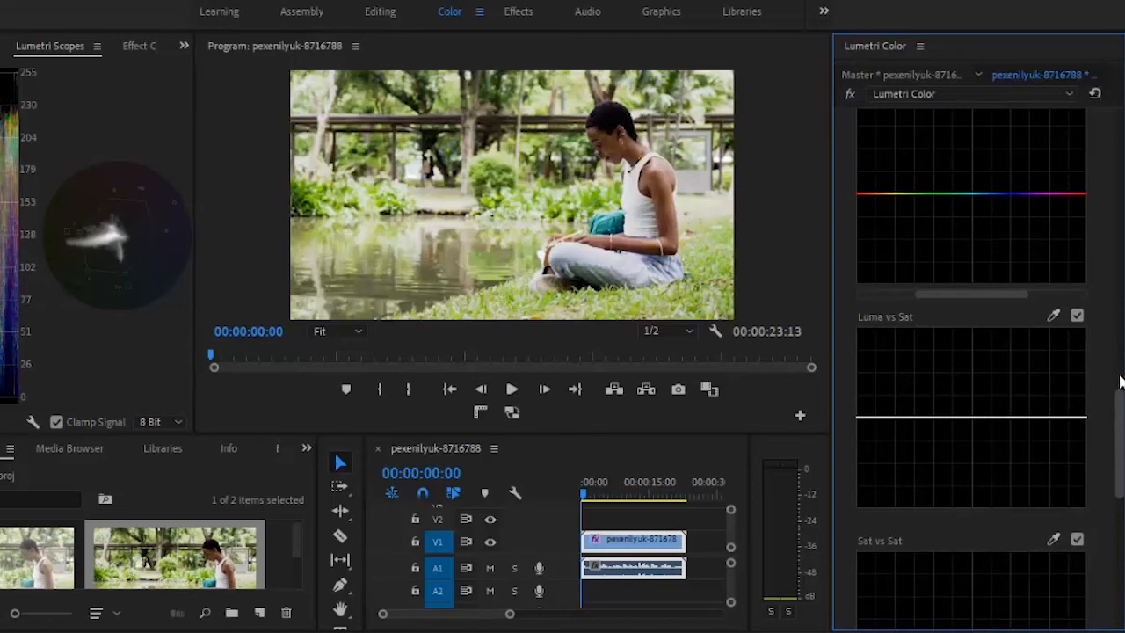
{"action": "left_click_drag", "start_coordinate": [1122, 379], "coordinate": [1119, 204]}
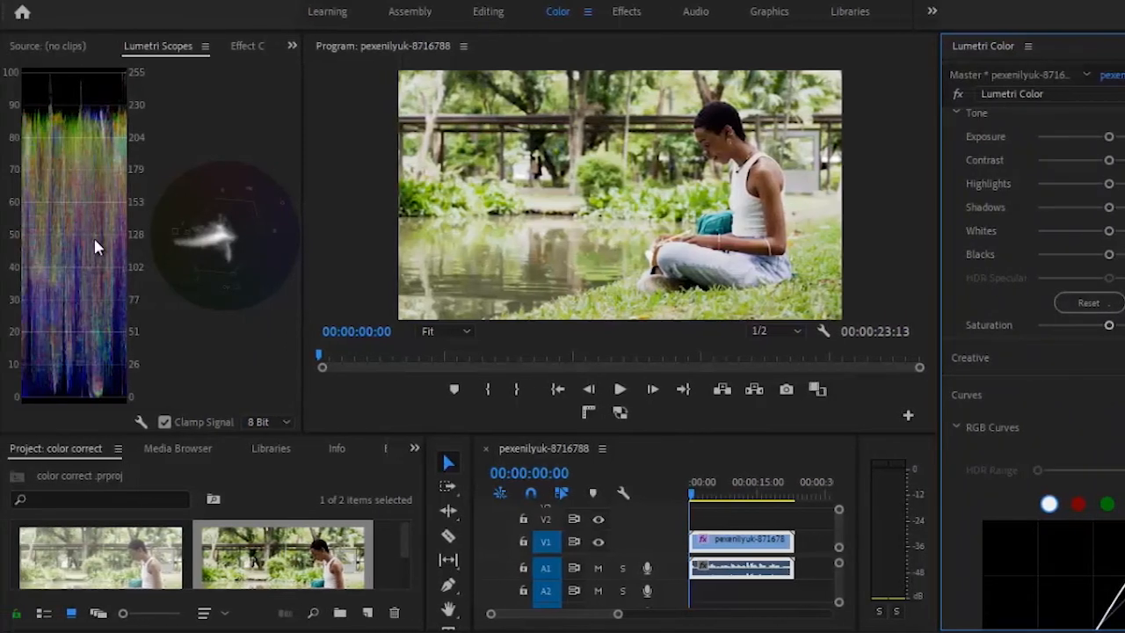
{"action": "left_click_drag", "start_coordinate": [1119, 210], "coordinate": [1119, 203]}
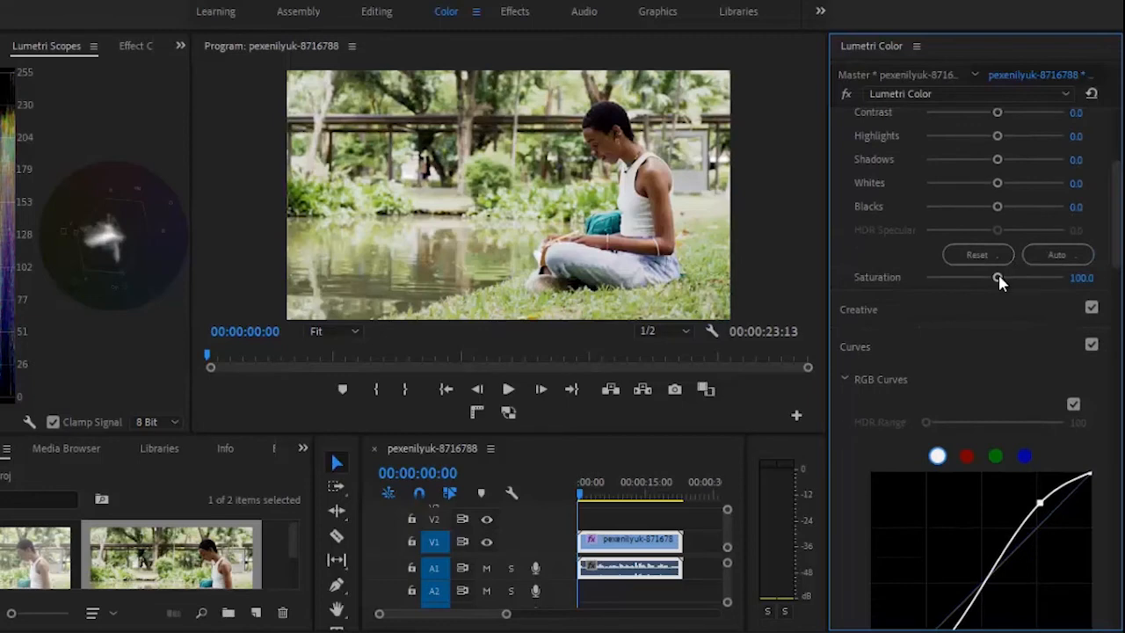
{"action": "left_click_drag", "start_coordinate": [999, 280], "coordinate": [1034, 294]}
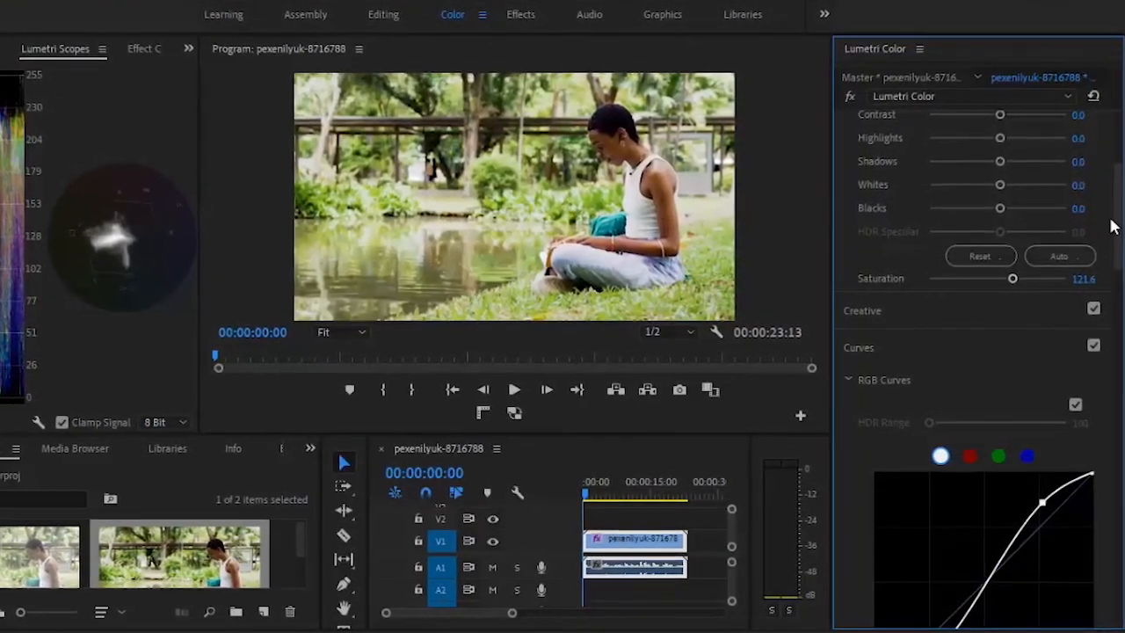
- Add two inner points on the Luma vs Sat curve, pull both end points to the minimum, and compare with Lumetri Color bypassed
{"action": "mouse_move", "coordinate": [1112, 226]}
{"action": "left_mouse_down"}
{"action": "mouse_move", "coordinate": [1118, 195]}
{"action": "mouse_move", "coordinate": [1107, 218]}
{"action": "left_mouse_up"}
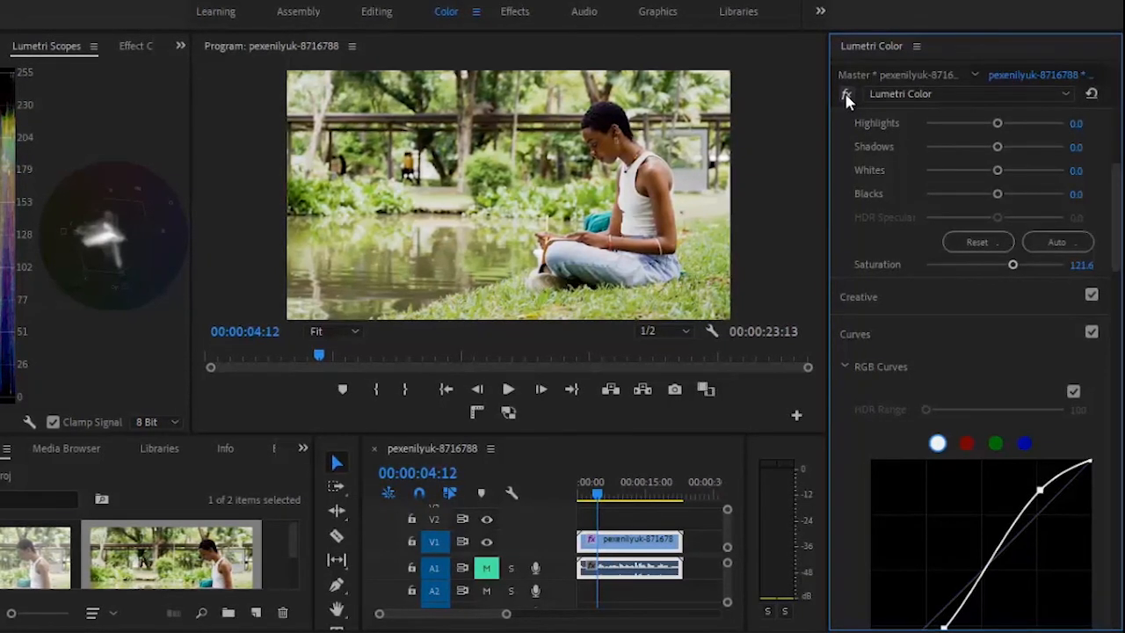
{"action": "left_click_drag", "start_coordinate": [1115, 218], "coordinate": [1116, 432]}
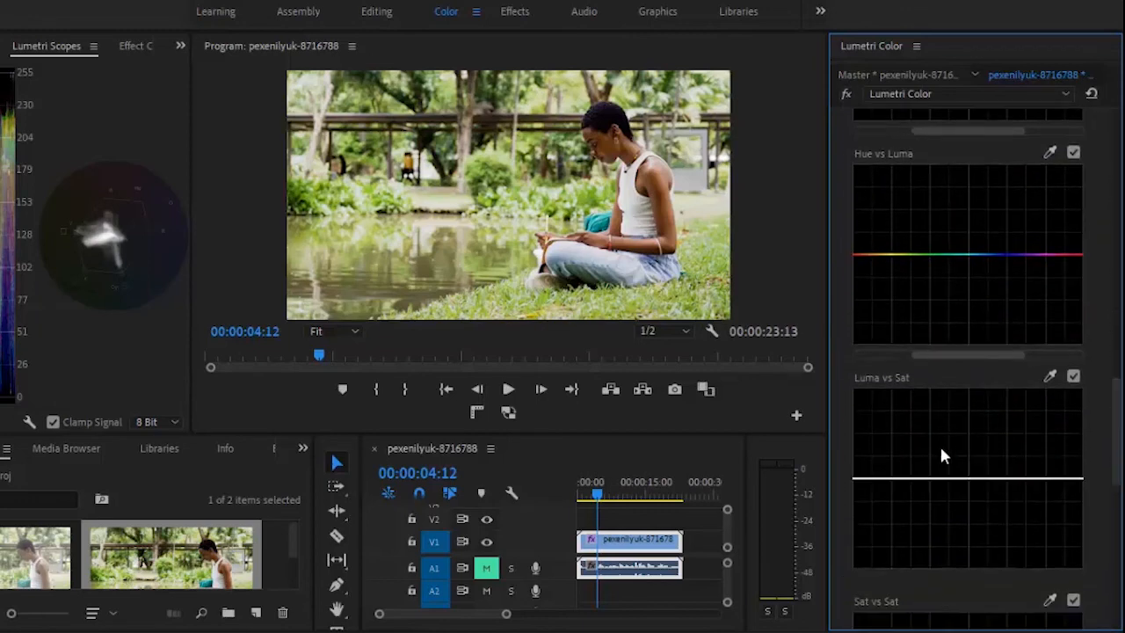
{"action": "left_click", "coordinate": [892, 479]}
{"action": "left_click", "coordinate": [1045, 479]}
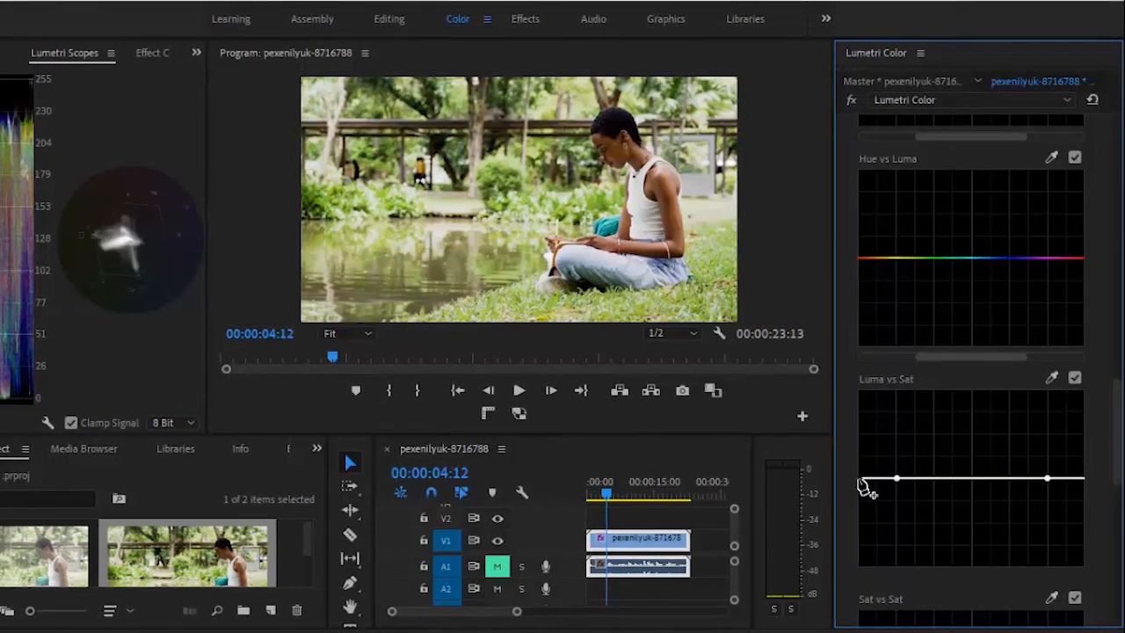
{"action": "left_click_drag", "start_coordinate": [859, 481], "coordinate": [859, 571]}
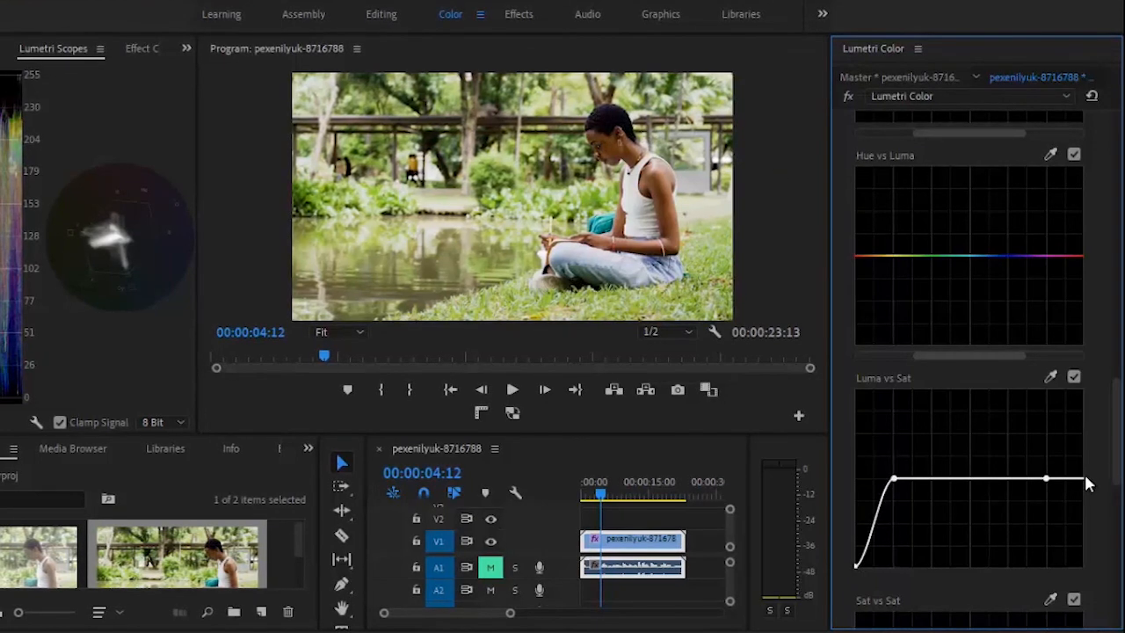
{"action": "left_click_drag", "start_coordinate": [1084, 486], "coordinate": [1087, 573]}
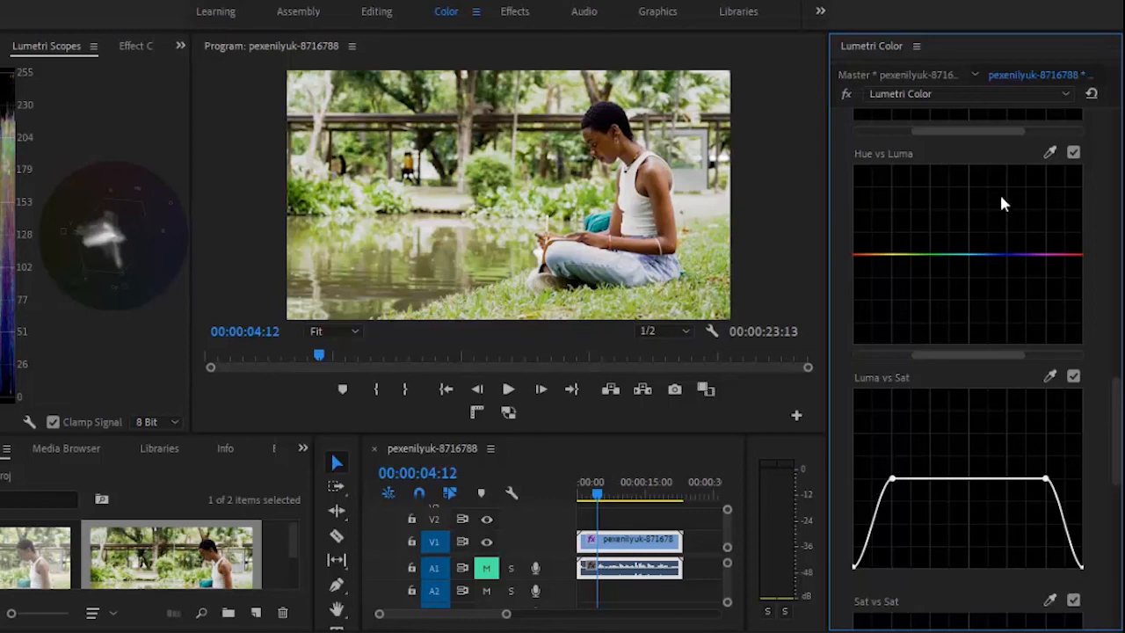
{"action": "left_click", "coordinate": [847, 95]}
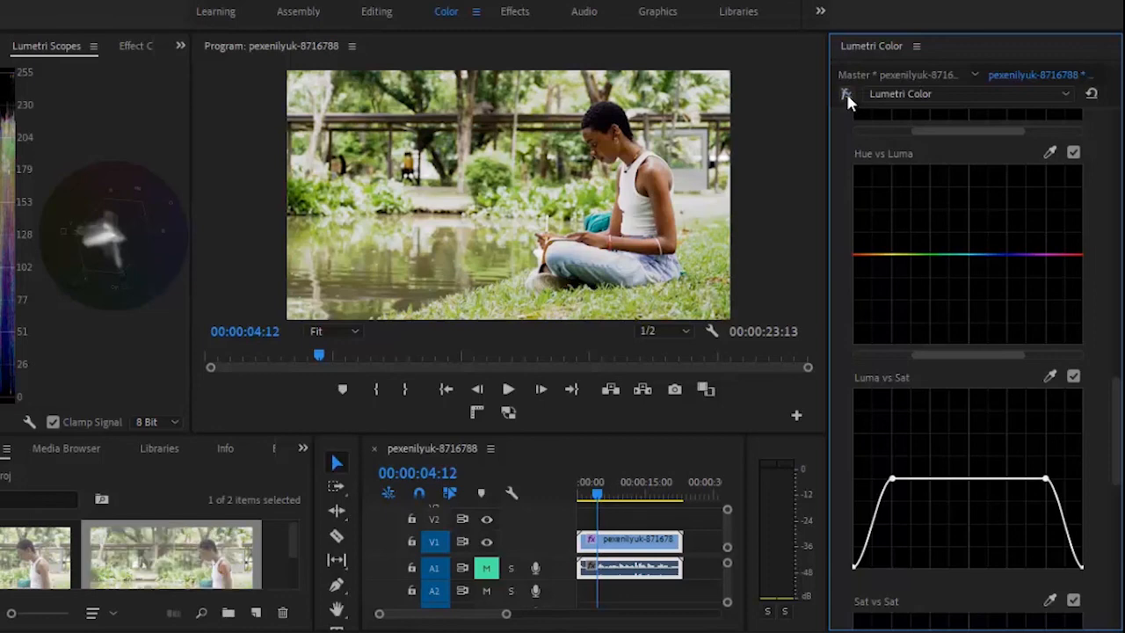
{"action": "left_click", "coordinate": [847, 94]}
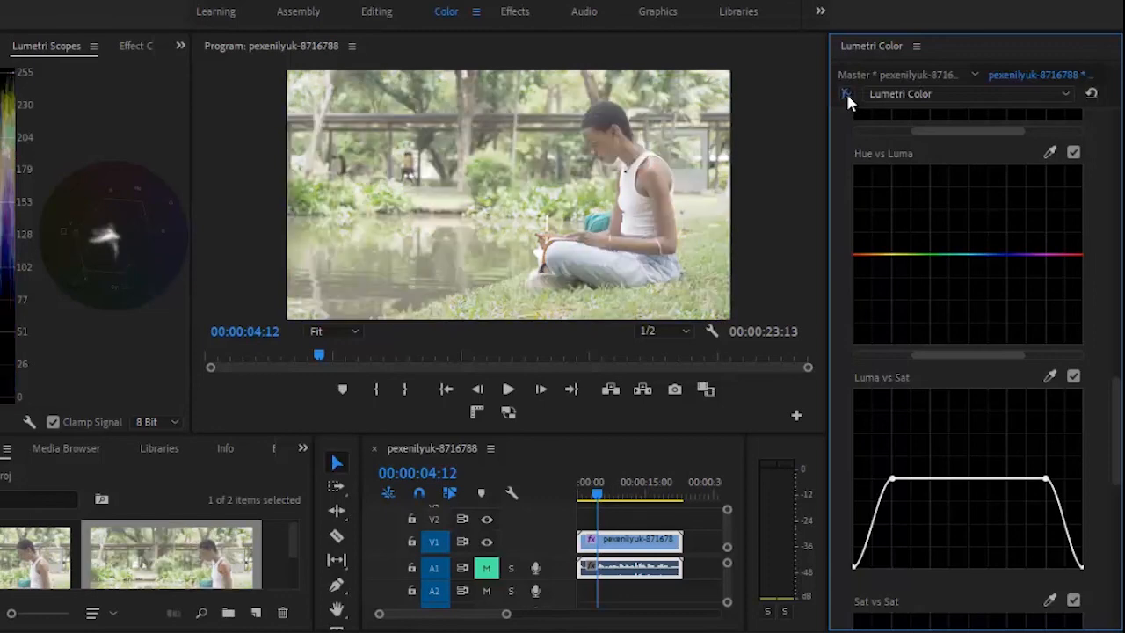